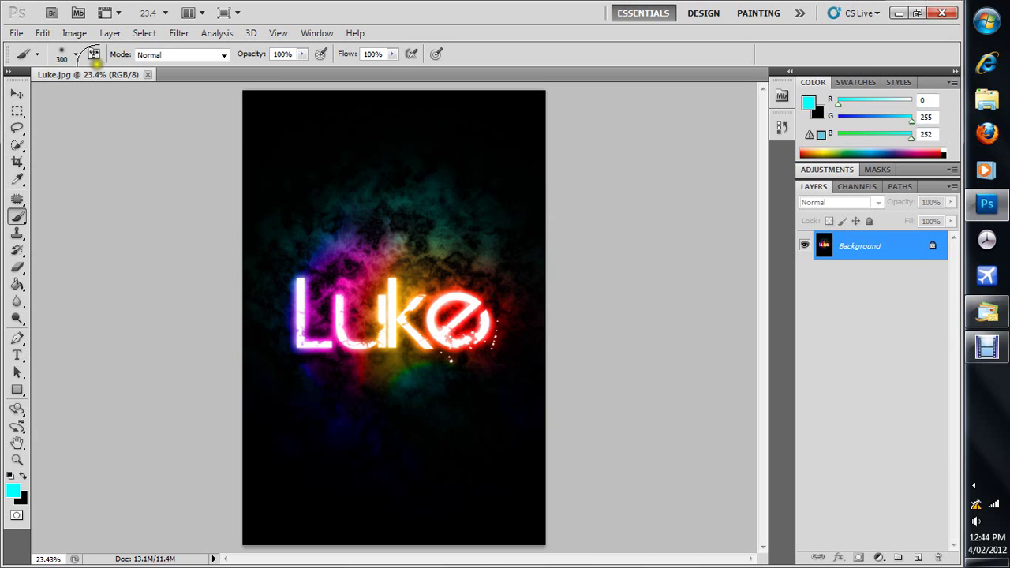
Step: Make a new Untitled-1 document, 5 × 7.5 cm at 350 pixels/cm, with White background contents
{"action": "left_click", "coordinate": [16, 34]}
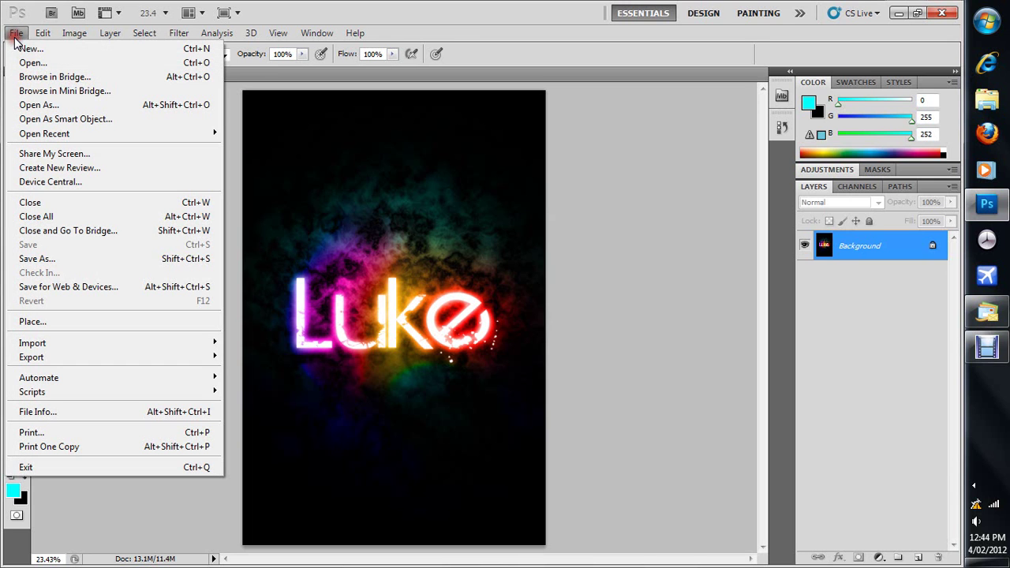
{"action": "left_click", "coordinate": [24, 48]}
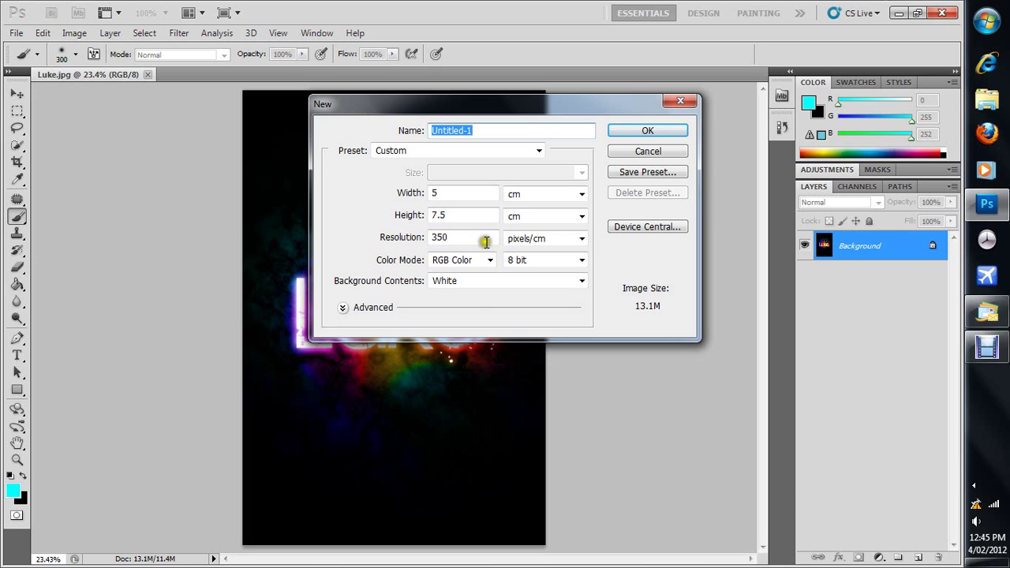
{"action": "left_click", "coordinate": [515, 281]}
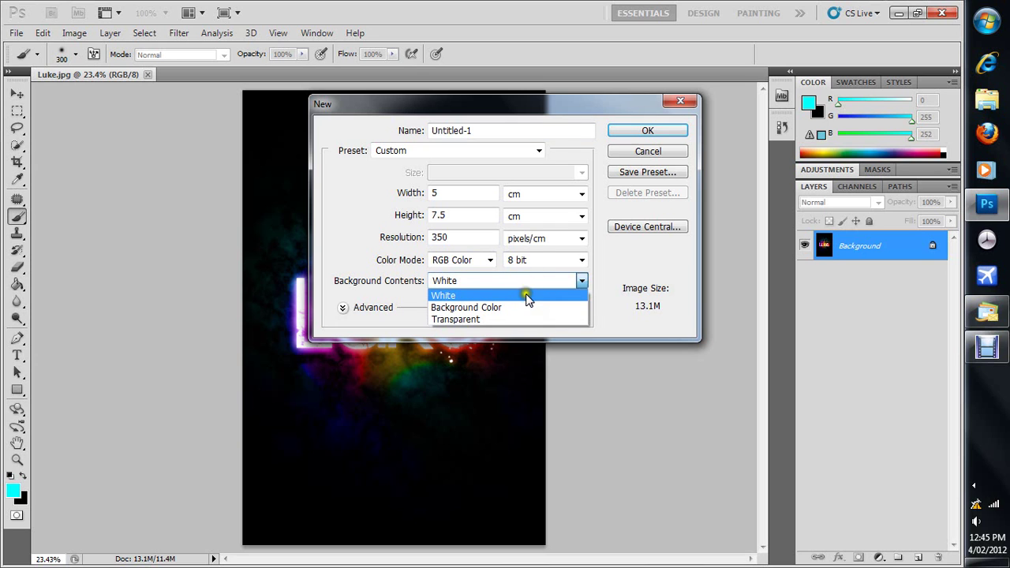
{"action": "left_click", "coordinate": [519, 307]}
{"action": "left_click", "coordinate": [550, 281]}
{"action": "left_click", "coordinate": [528, 292]}
{"action": "left_click", "coordinate": [648, 132]}
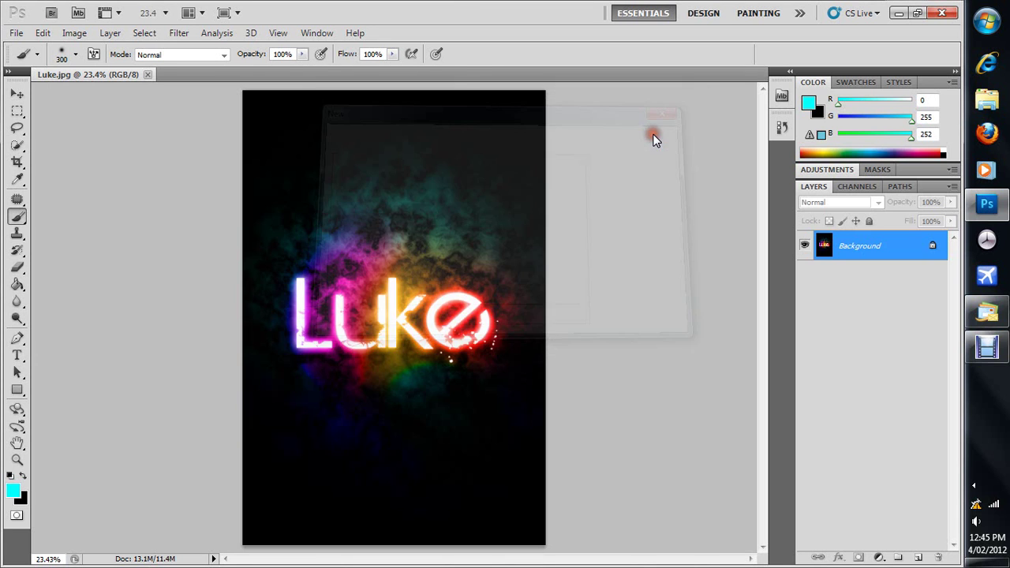
Step: Fill the background with black and add a new Layer 1 above it
{"action": "left_click", "coordinate": [40, 31]}
{"action": "left_click", "coordinate": [109, 249]}
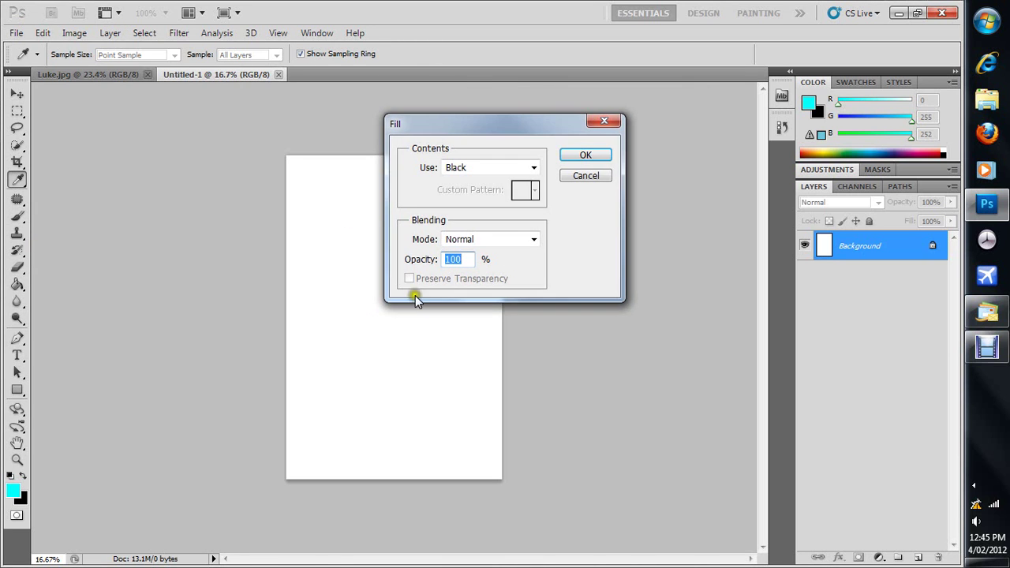
{"action": "left_click", "coordinate": [584, 156]}
{"action": "key", "text": "b"}
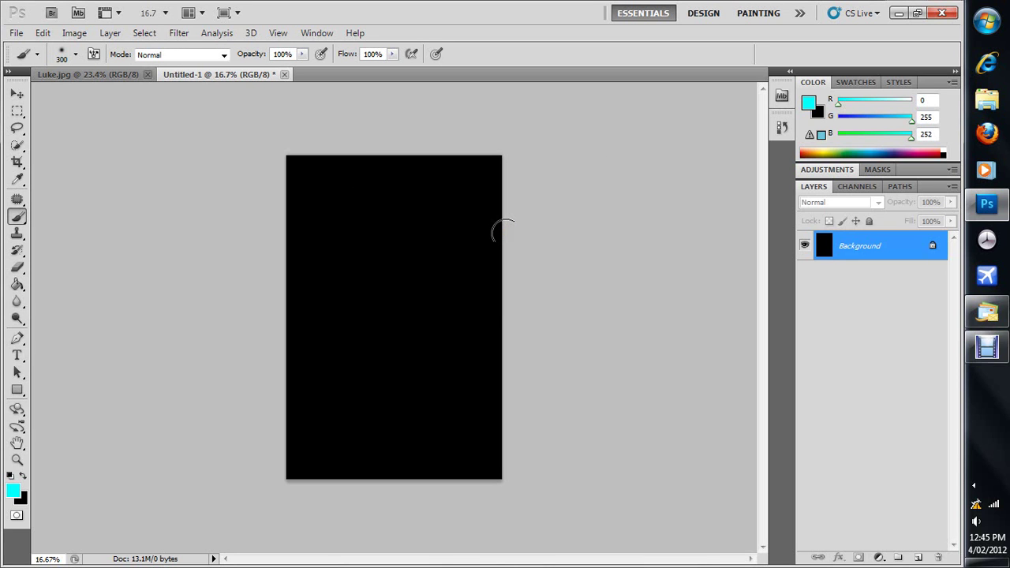
{"action": "key", "text": "ctrl+shift+n"}
{"action": "key", "text": "Return"}
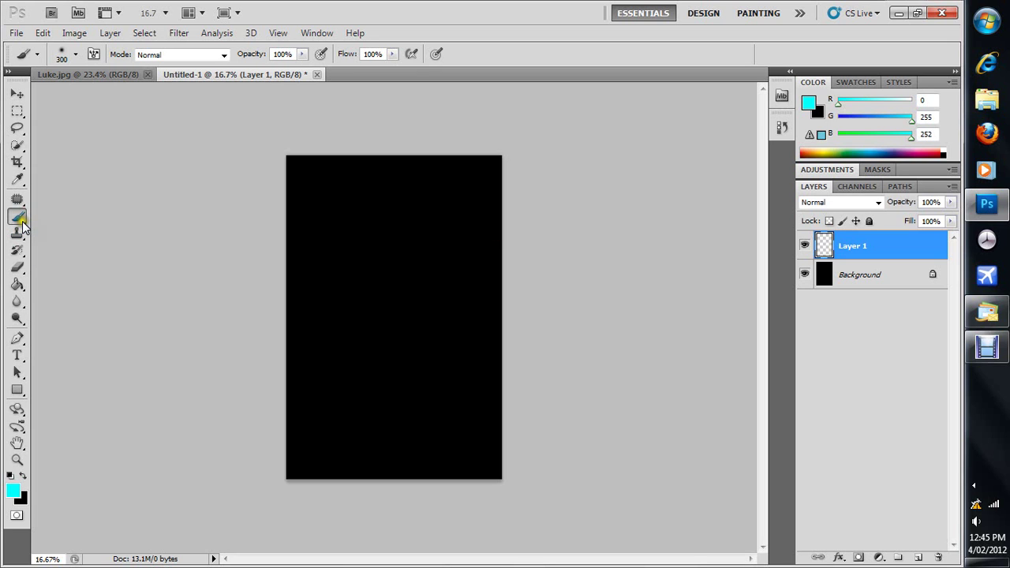
Step: With a 1557 px soft brush, paint a large cyan glow at the canvas centre
{"action": "left_click", "coordinate": [75, 55]}
{"action": "left_click", "coordinate": [76, 55]}
{"action": "left_click", "coordinate": [75, 55]}
{"action": "double_click", "coordinate": [147, 79]}
{"action": "type", "text": "960"}
{"action": "left_click", "coordinate": [75, 52]}
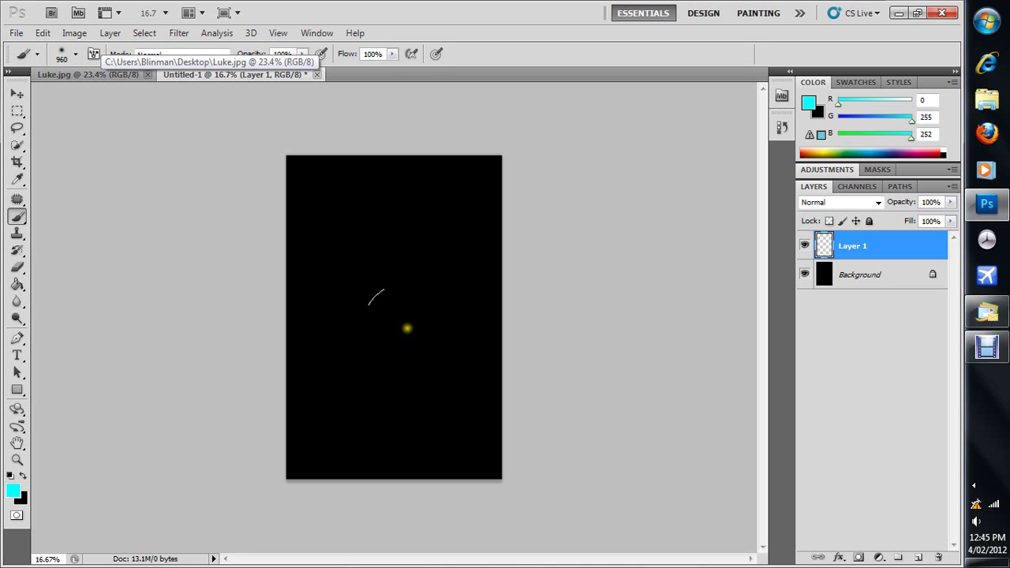
{"action": "left_click", "coordinate": [76, 54]}
{"action": "left_click_drag", "start_coordinate": [118, 95], "coordinate": [162, 95]}
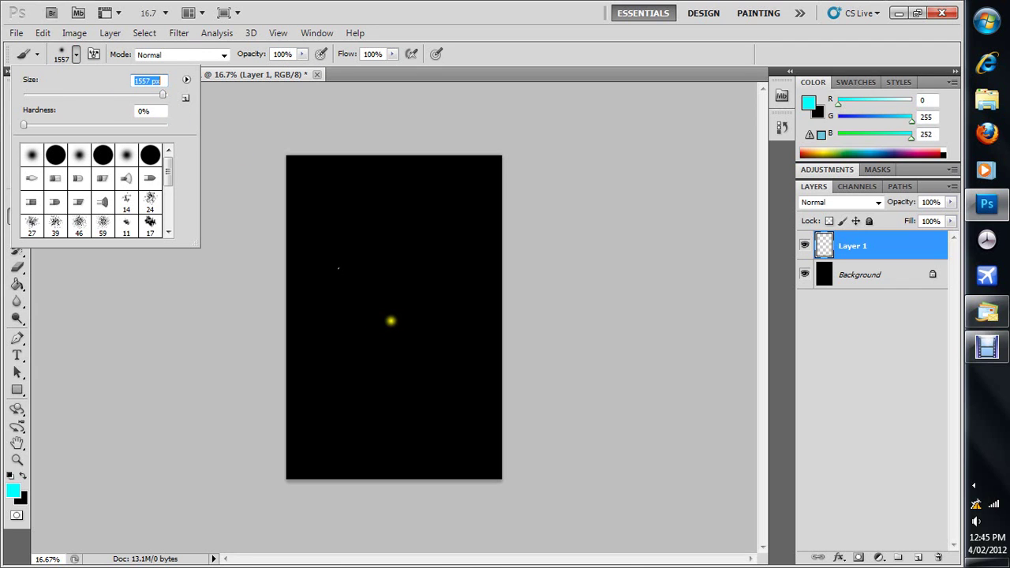
{"action": "left_click", "coordinate": [76, 55]}
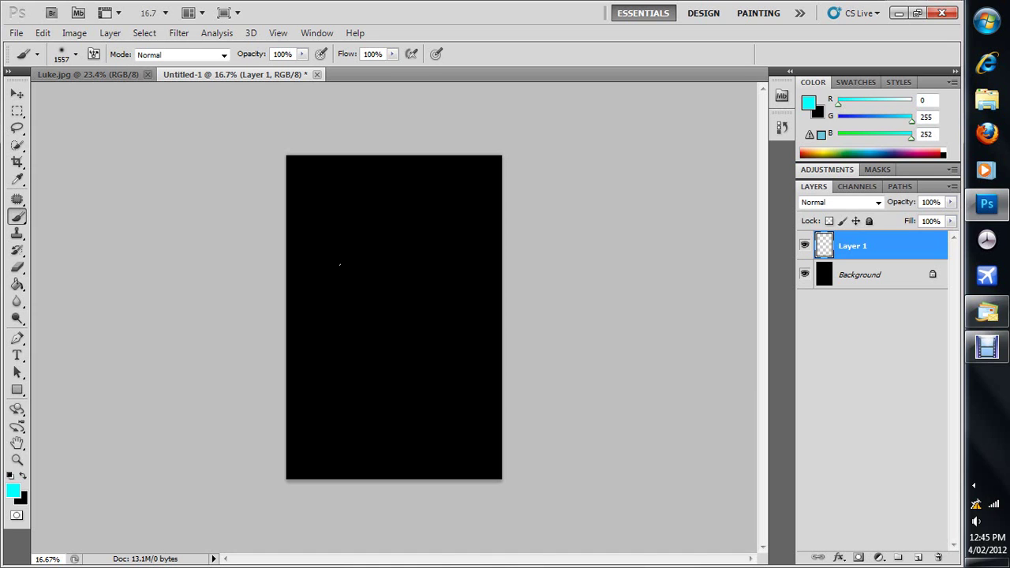
{"action": "left_click", "coordinate": [393, 316]}
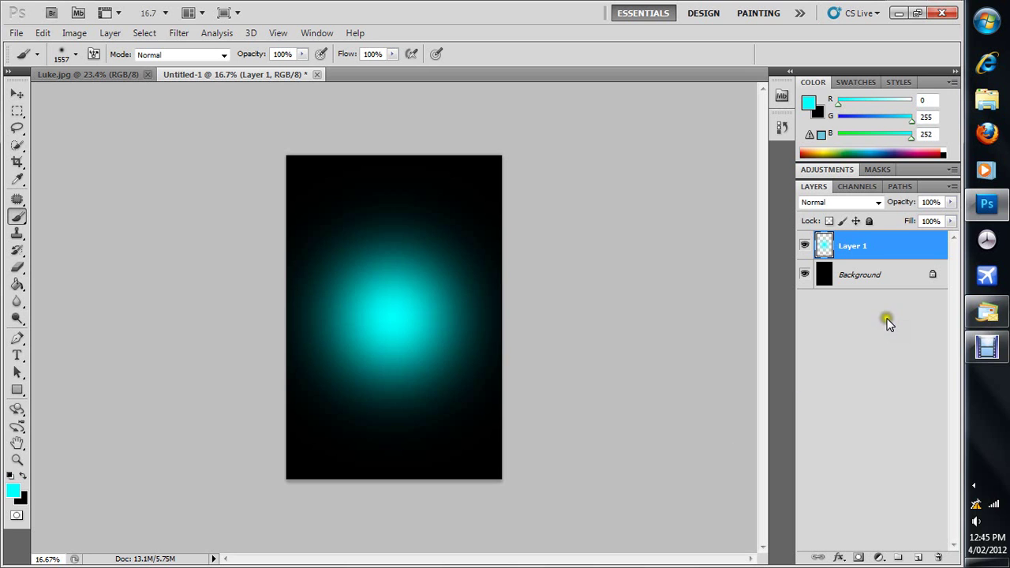
Step: Add a Gradient Overlay to Layer 1 and set its left stop to bright cyan
{"action": "double_click", "coordinate": [915, 251]}
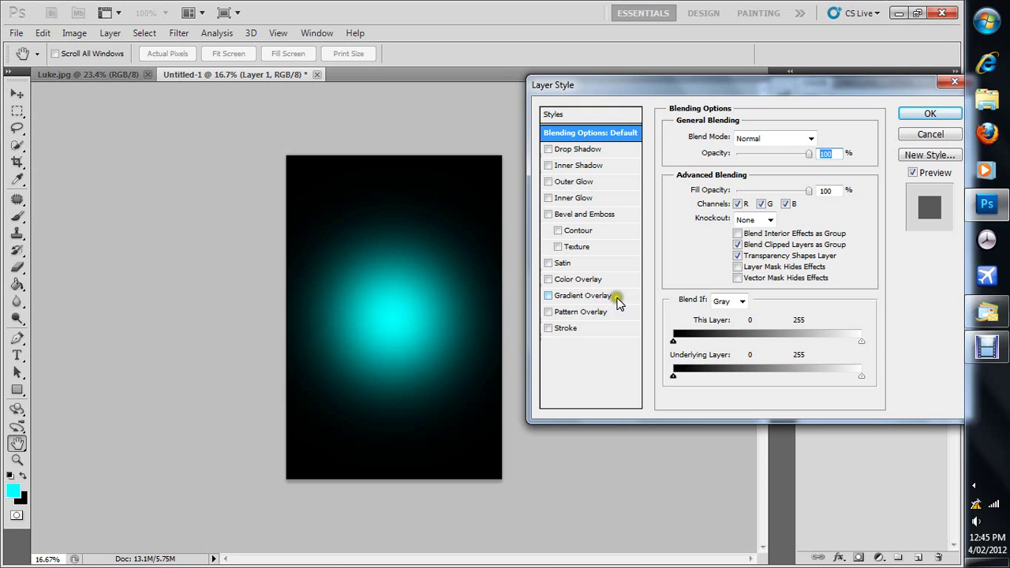
{"action": "left_click", "coordinate": [610, 295]}
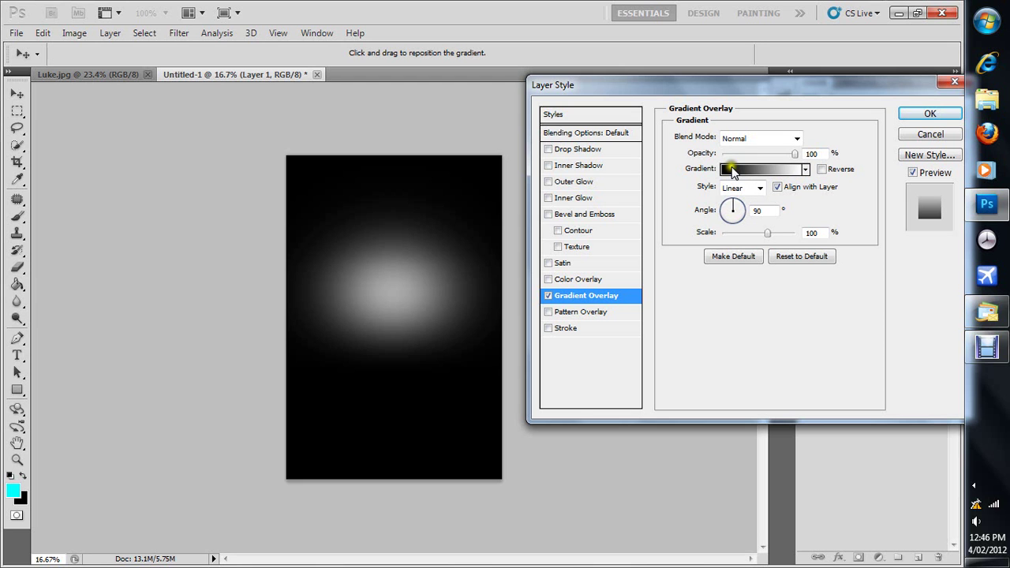
{"action": "left_click", "coordinate": [733, 170]}
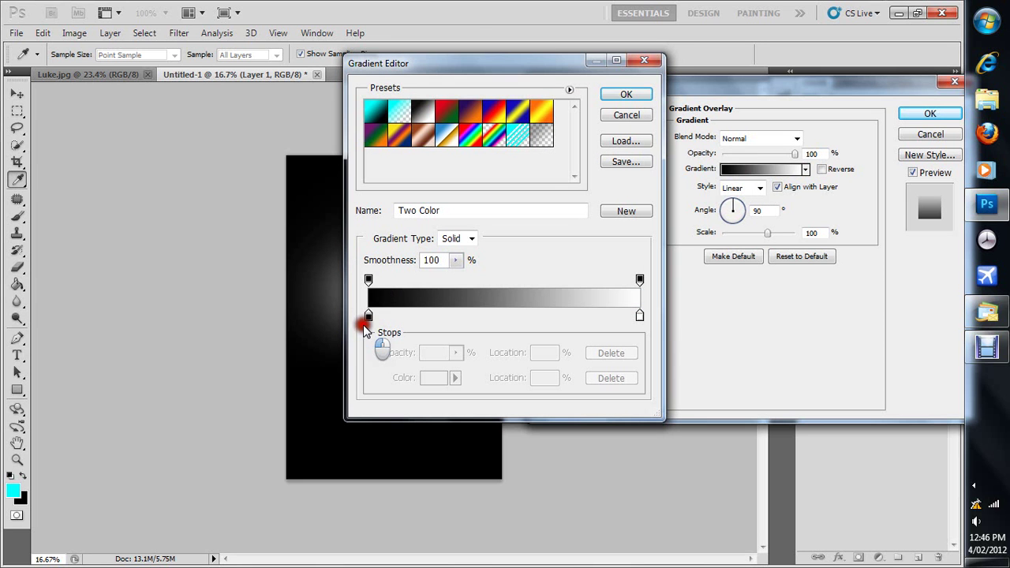
{"action": "double_click", "coordinate": [368, 317]}
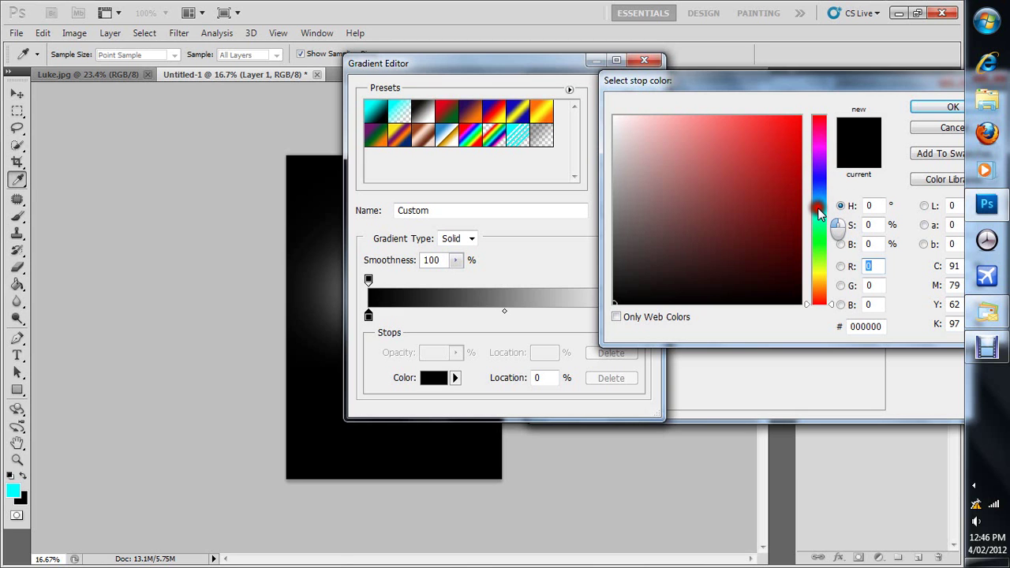
{"action": "left_click_drag", "start_coordinate": [818, 208], "coordinate": [819, 210]}
{"action": "left_click_drag", "start_coordinate": [742, 163], "coordinate": [821, 117]}
{"action": "left_click", "coordinate": [937, 106]}
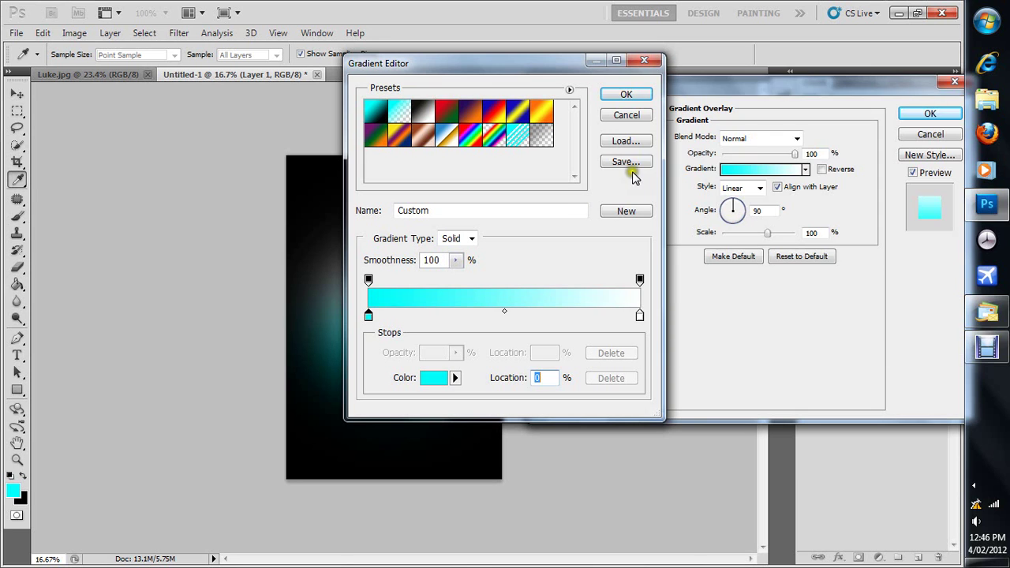
Step: Set the right gradient stop to saturated magenta and apply the overlay
{"action": "left_click", "coordinate": [640, 315]}
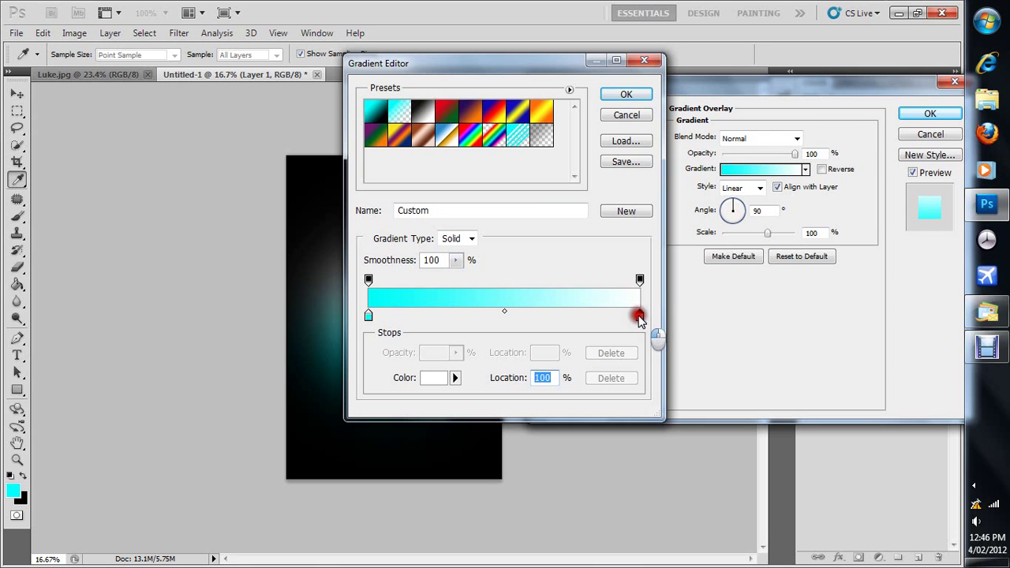
{"action": "double_click", "coordinate": [639, 315]}
{"action": "left_click_drag", "start_coordinate": [819, 185], "coordinate": [823, 151]}
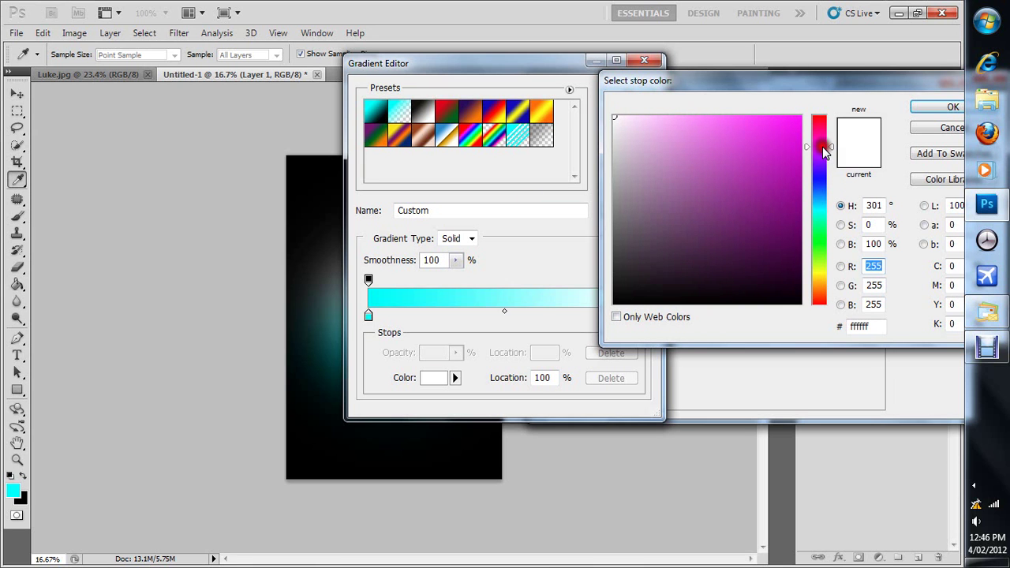
{"action": "left_click_drag", "start_coordinate": [799, 118], "coordinate": [852, 100]}
{"action": "left_click", "coordinate": [916, 108]}
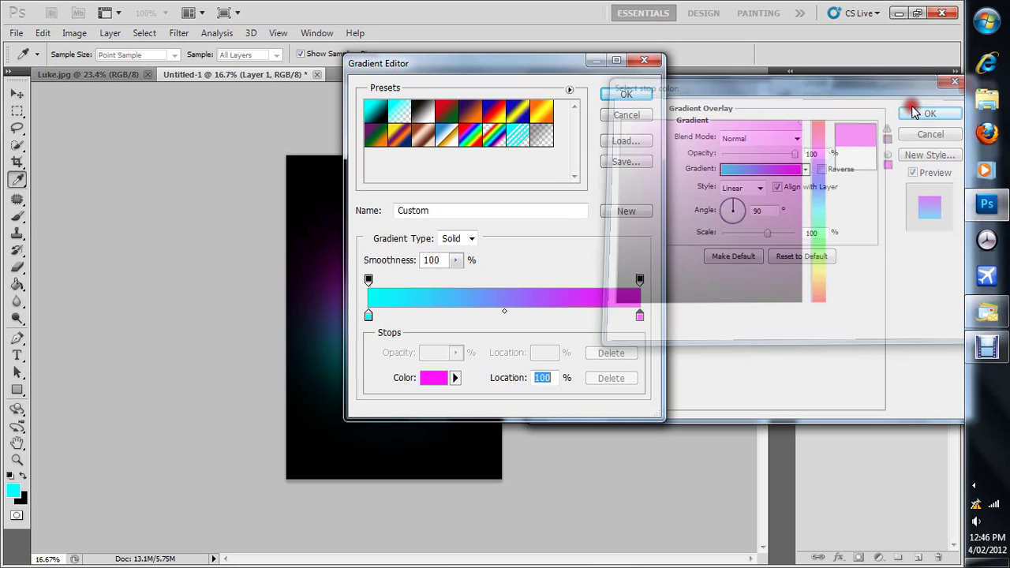
{"action": "left_click", "coordinate": [636, 98]}
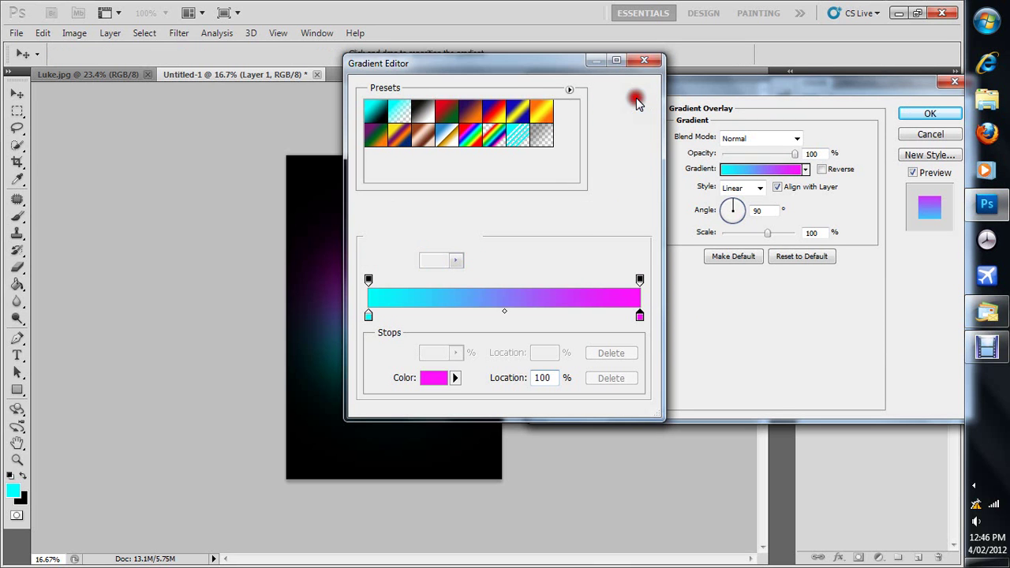
{"action": "left_click", "coordinate": [930, 113]}
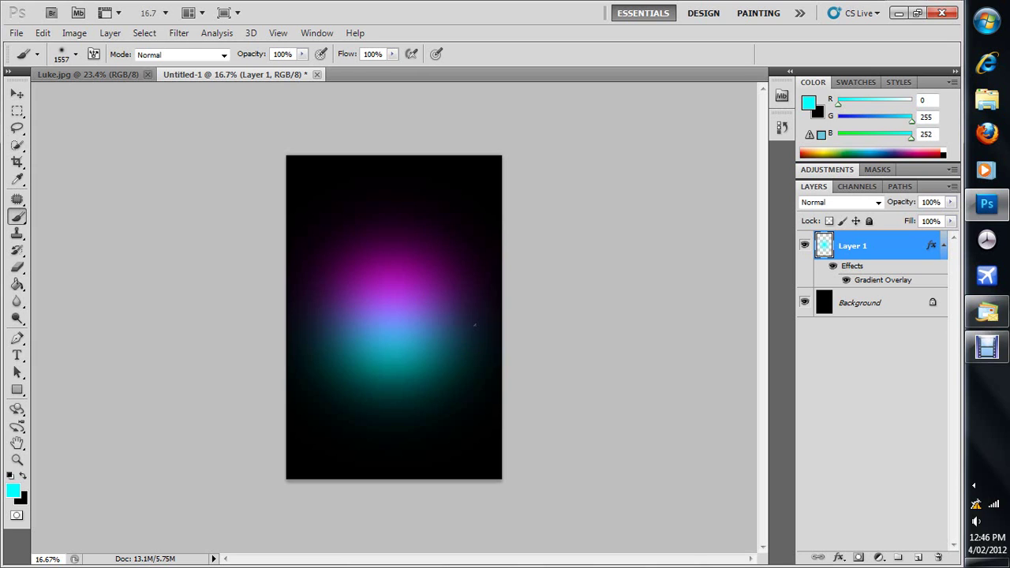
Step: Render Clouds on a new Layer 2 and set its blend mode to Overlay
{"action": "left_click", "coordinate": [914, 557]}
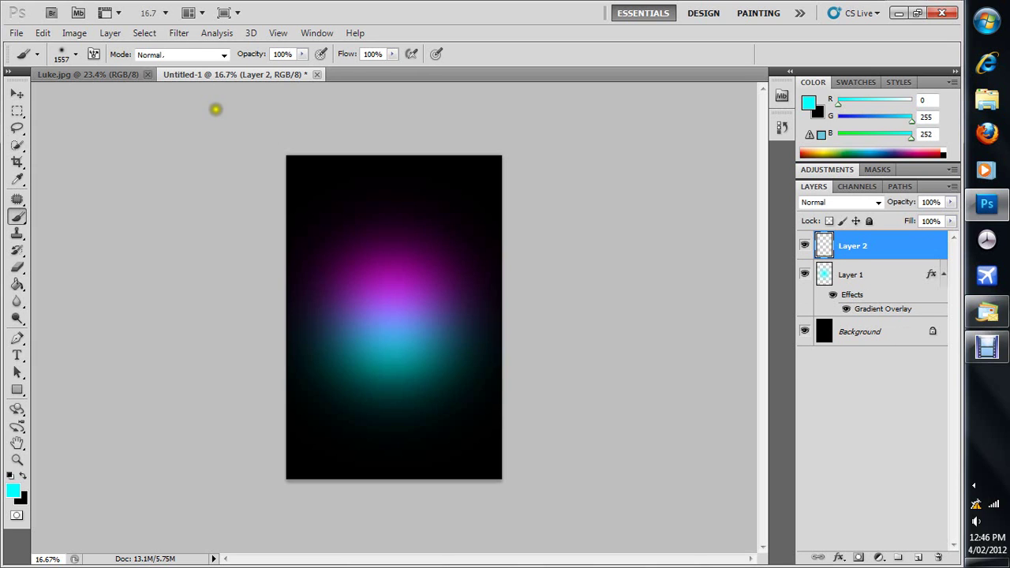
{"action": "left_click", "coordinate": [180, 34]}
{"action": "mouse_move", "coordinate": [231, 219]}
{"action": "mouse_move", "coordinate": [307, 236]}
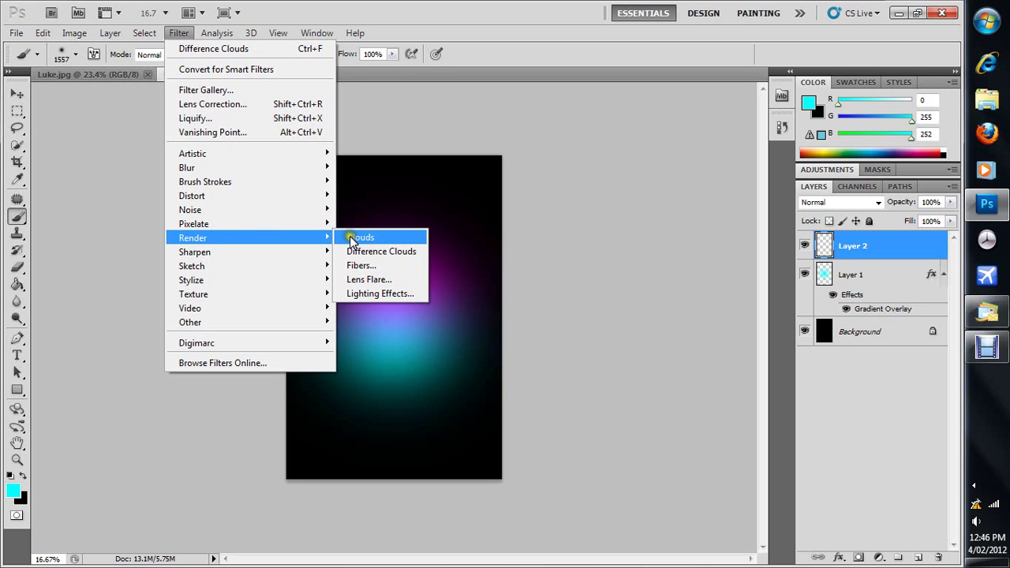
{"action": "left_click", "coordinate": [351, 237]}
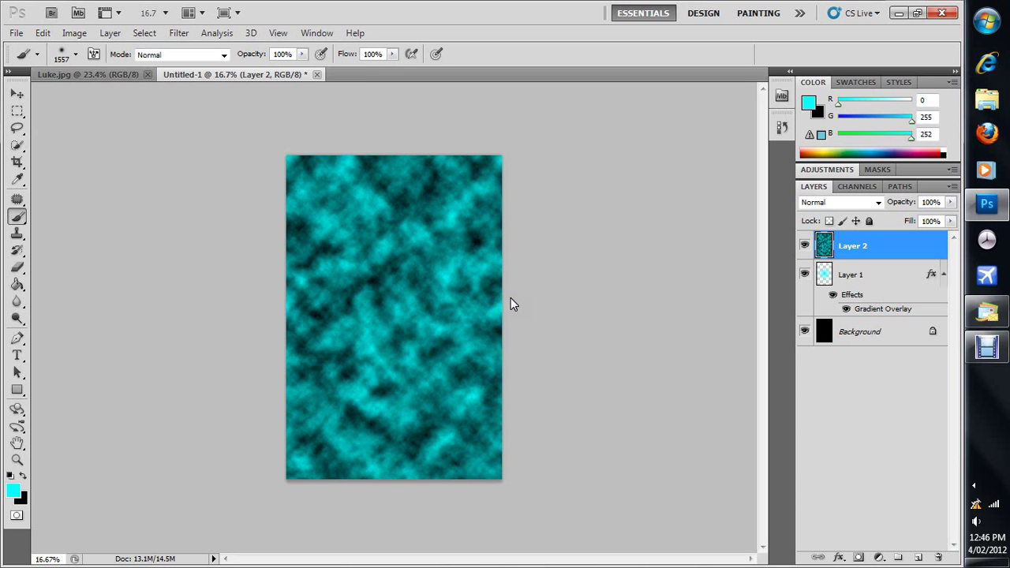
{"action": "left_click", "coordinate": [878, 204]}
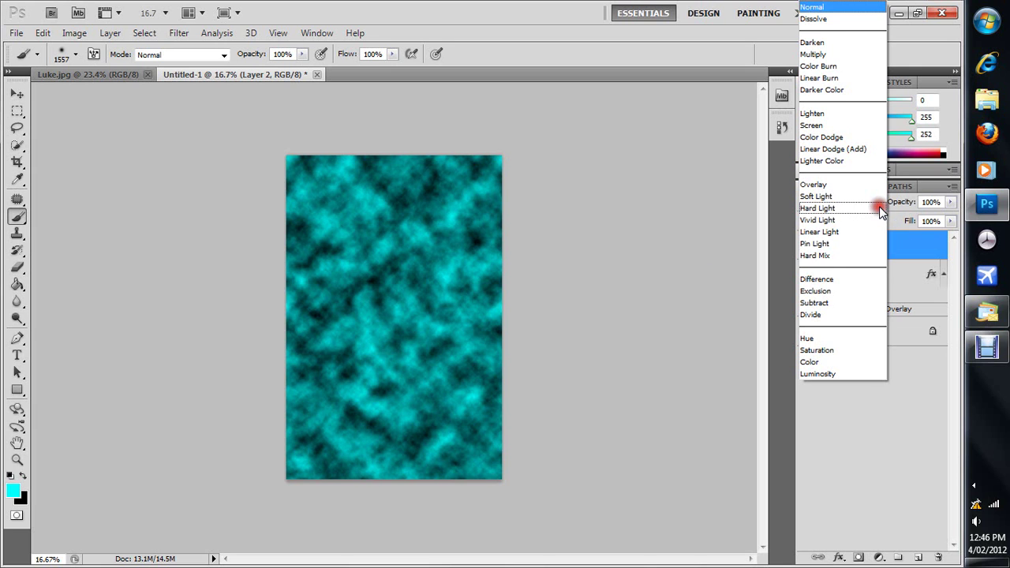
{"action": "left_click", "coordinate": [833, 185]}
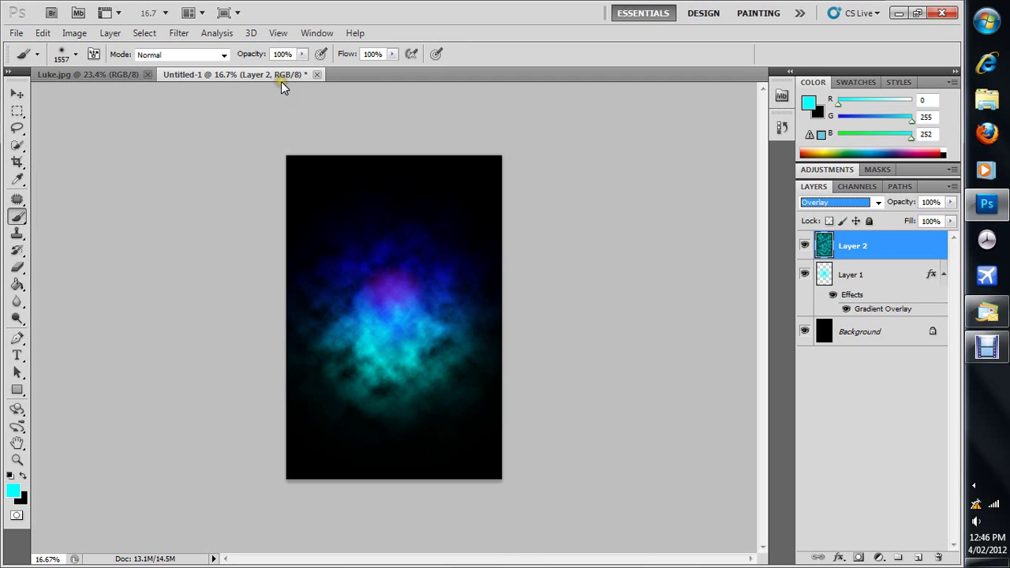
Step: Apply Difference Clouds twice to Layer 2, then flatten the image into one Background
{"action": "left_click", "coordinate": [178, 33]}
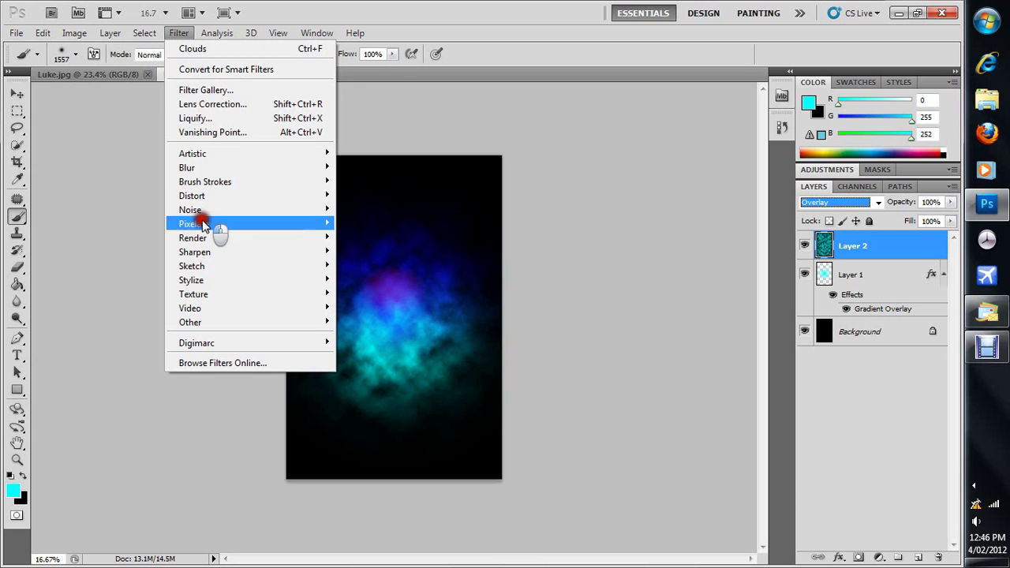
{"action": "left_click", "coordinate": [219, 237]}
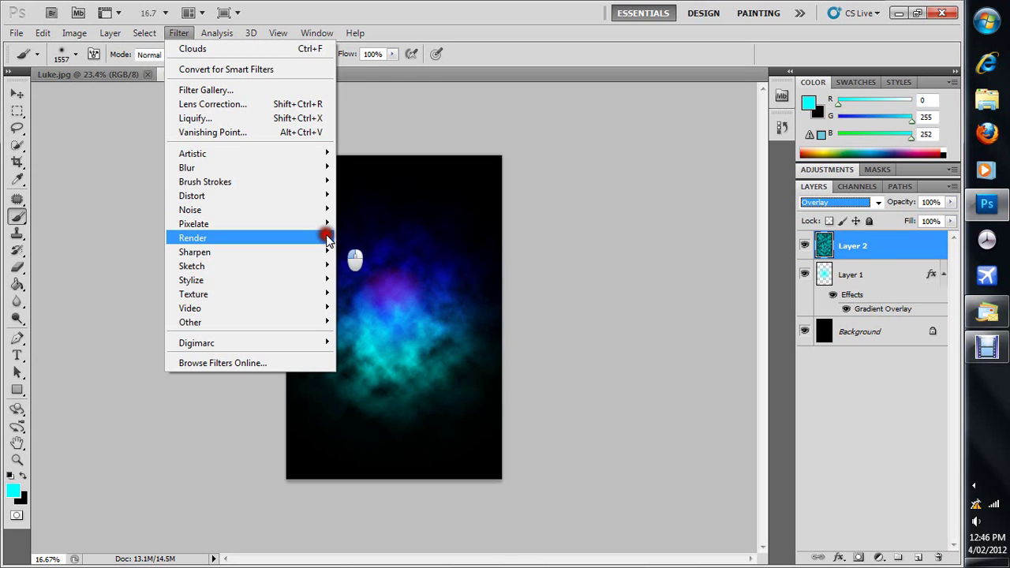
{"action": "left_click", "coordinate": [369, 252]}
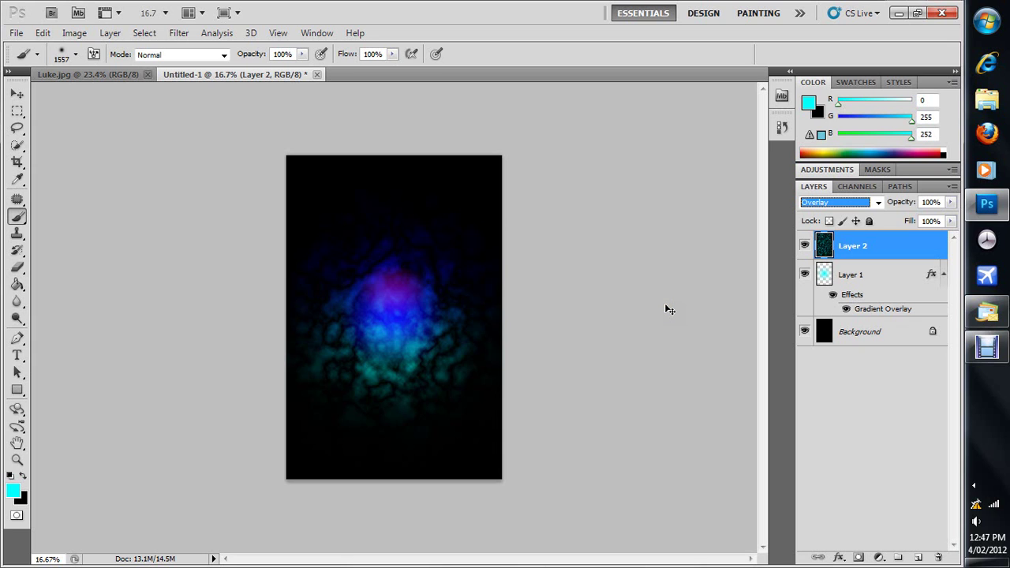
{"action": "key", "text": "ctrl+f"}
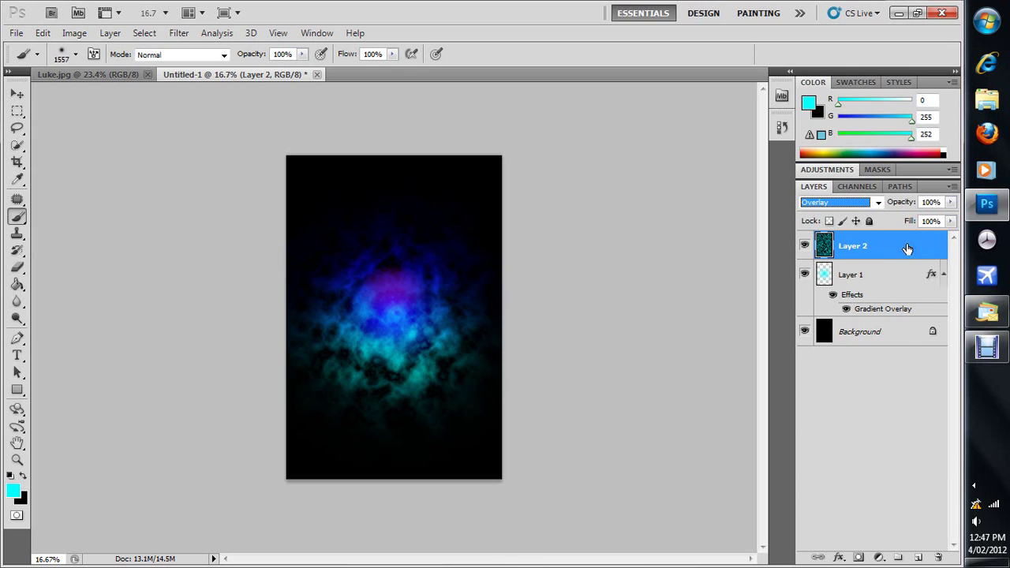
{"action": "right_click", "coordinate": [908, 249]}
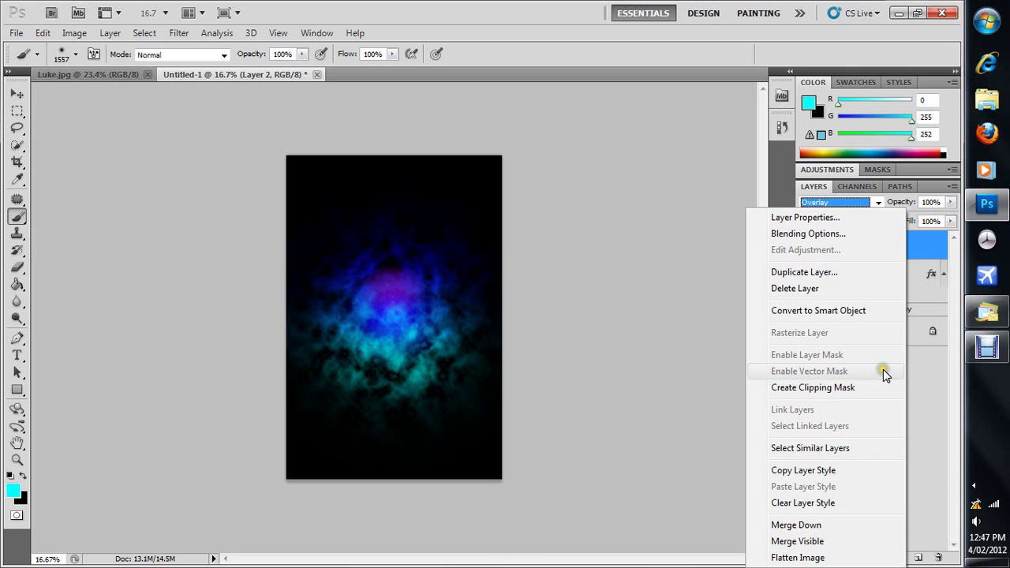
{"action": "left_click", "coordinate": [819, 559]}
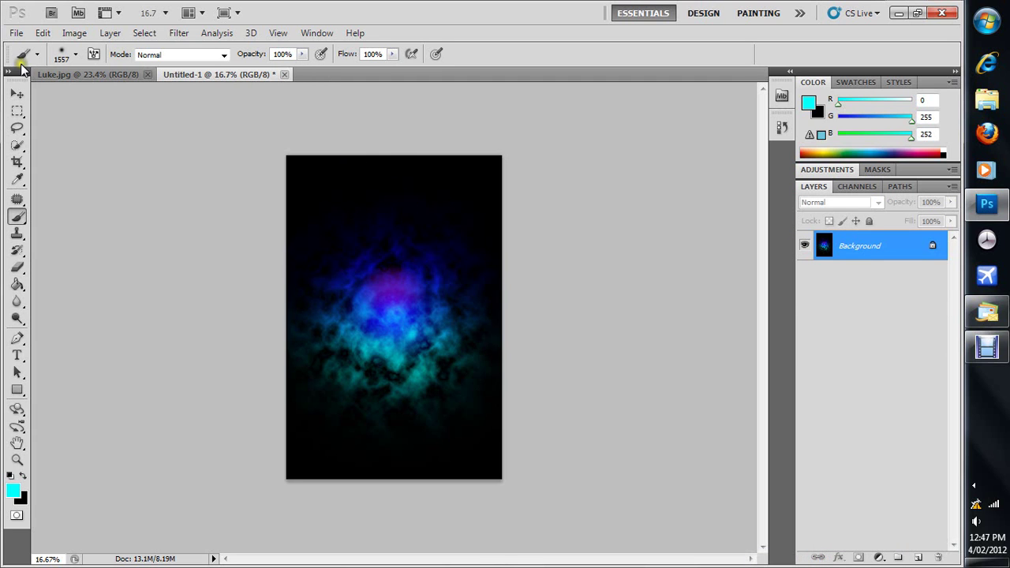
Step: Create Untitled-2 at 5 × 7.5 cm, 350 px/cm, fill it black, and add Layer 1
{"action": "left_click", "coordinate": [15, 32]}
{"action": "left_click", "coordinate": [29, 49]}
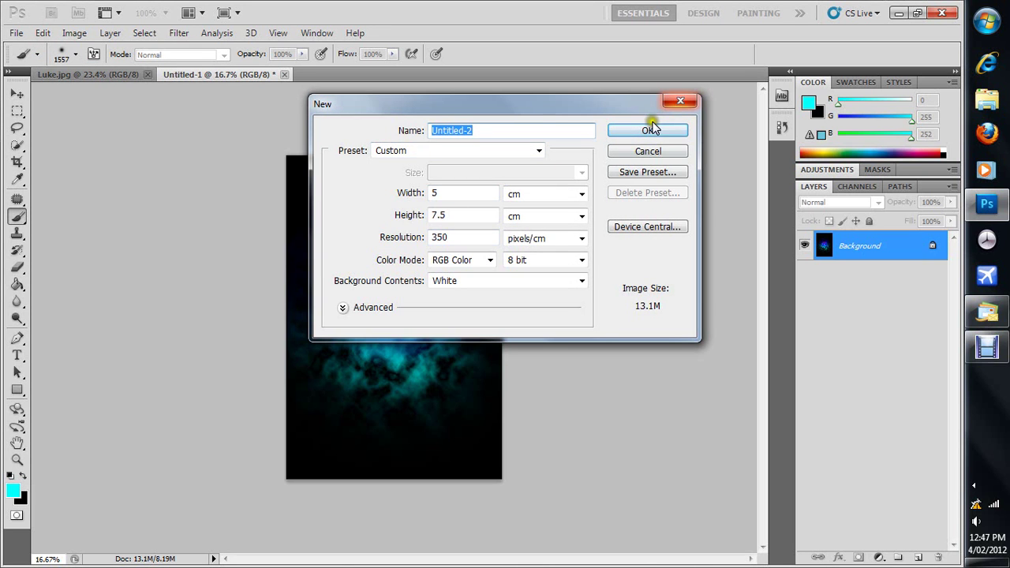
{"action": "left_click", "coordinate": [650, 129]}
{"action": "left_click", "coordinate": [43, 33]}
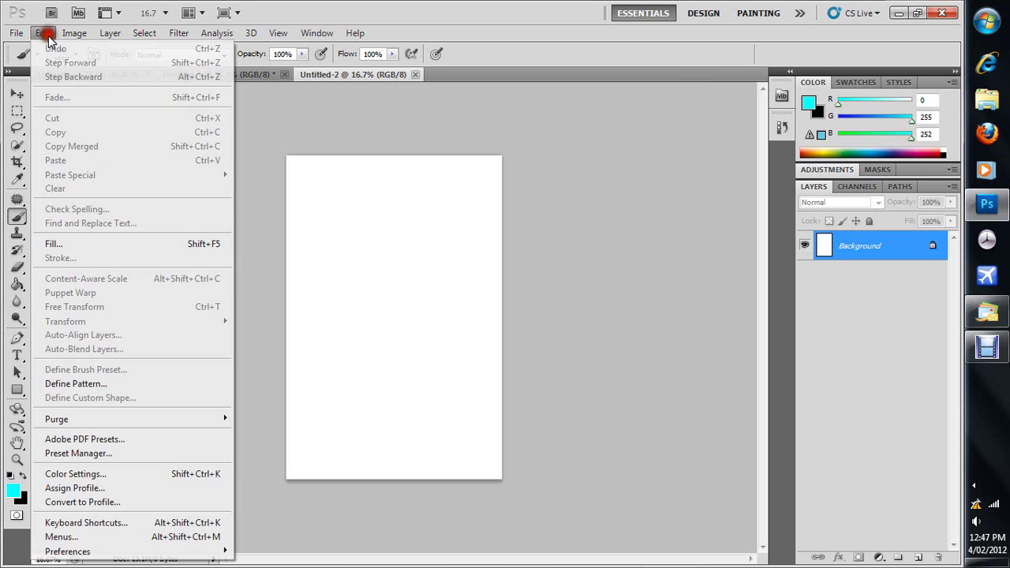
{"action": "left_click", "coordinate": [72, 237]}
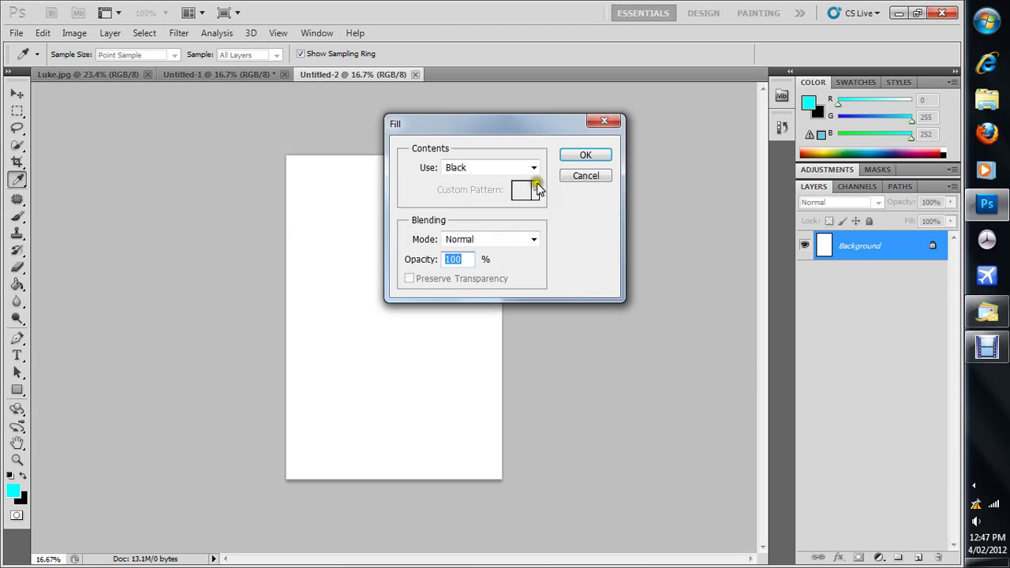
{"action": "left_click", "coordinate": [585, 155]}
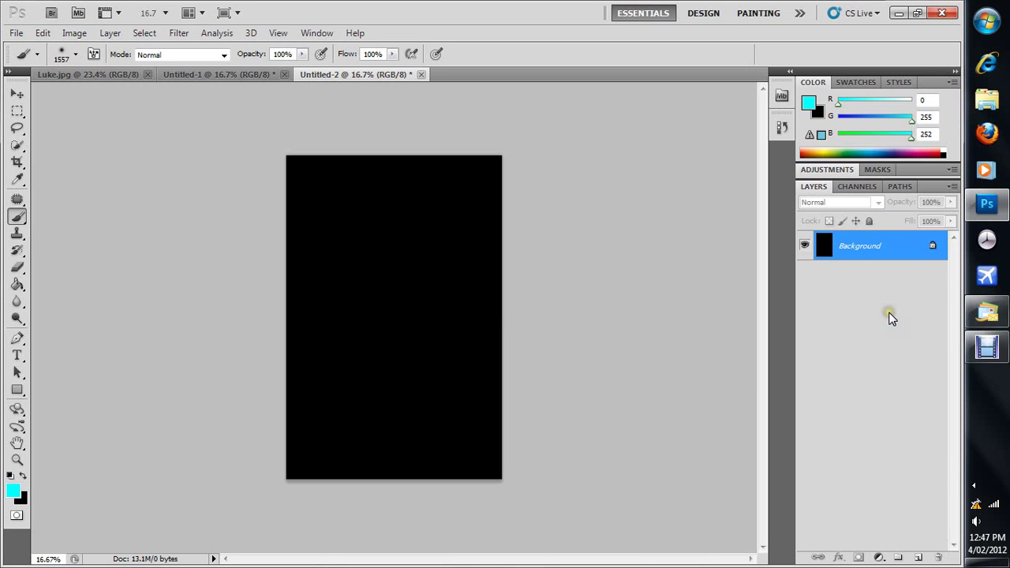
{"action": "key", "text": "ctrl+shift+n"}
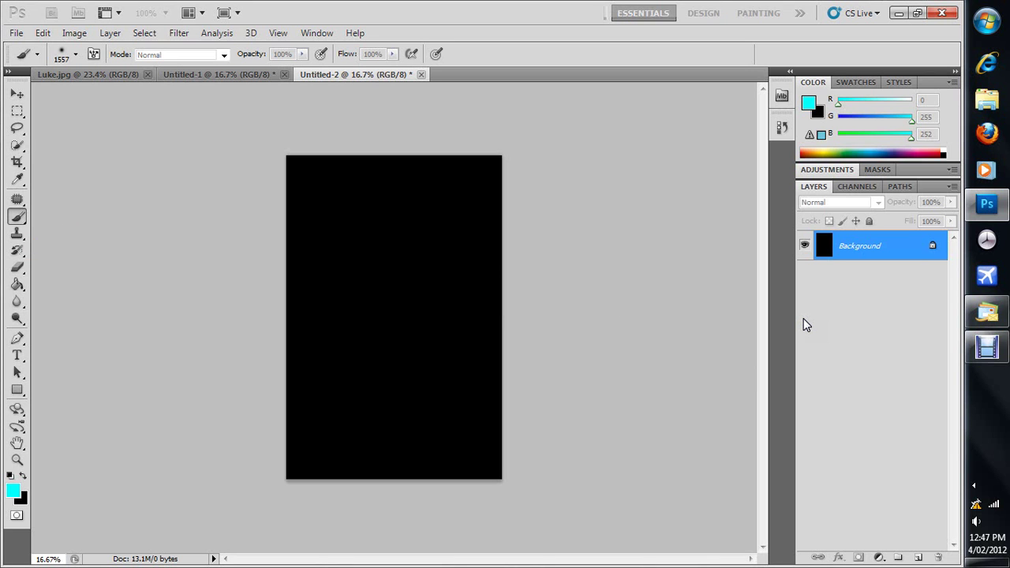
{"action": "key", "text": "Return"}
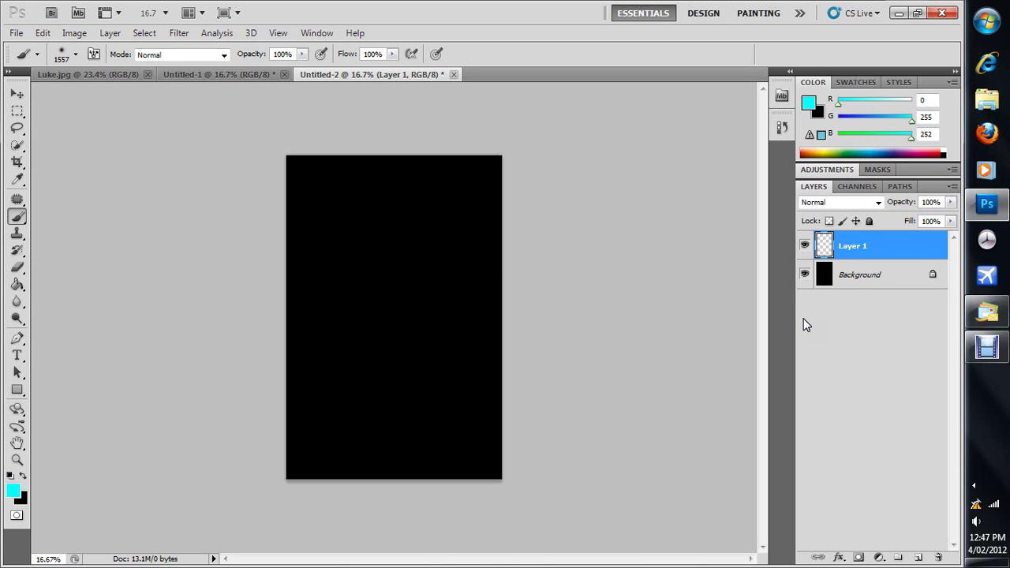
Step: Select the Horizontal Type tool and choose white (ffffff) as the text colour
{"action": "left_click", "coordinate": [16, 356]}
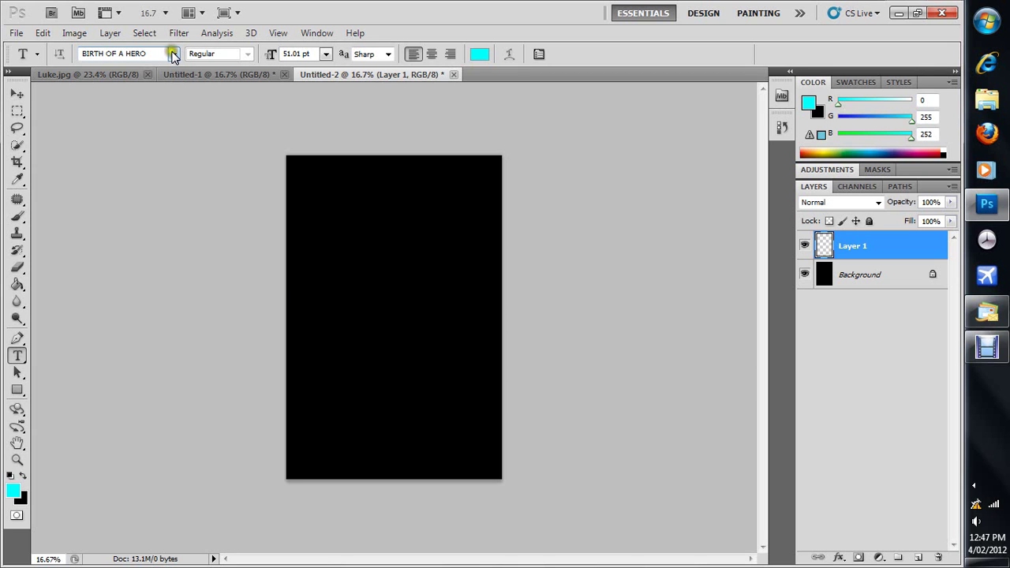
{"action": "left_click", "coordinate": [479, 54]}
{"action": "left_click", "coordinate": [608, 107]}
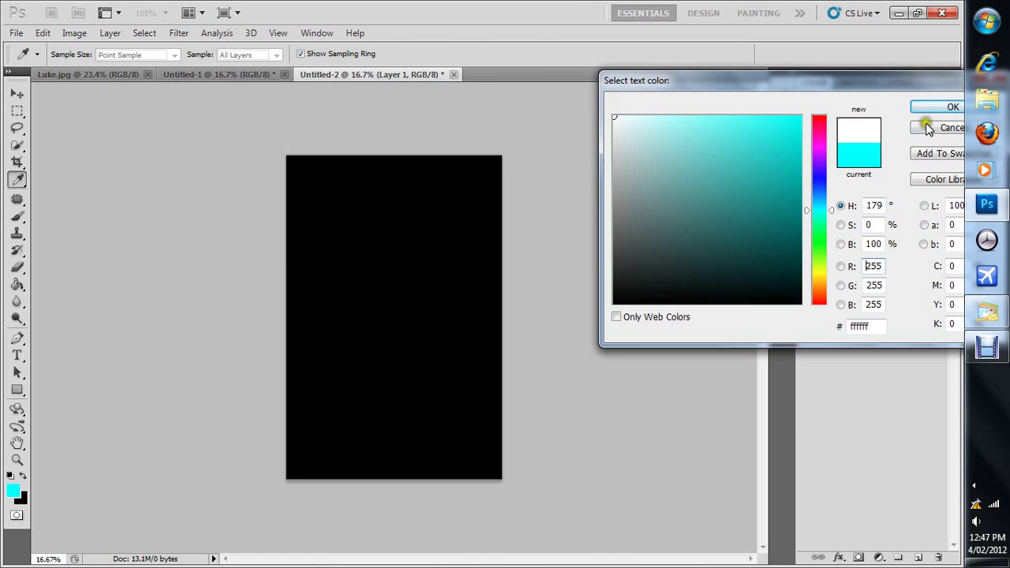
Step: Type 'Youtube' in white on the left side of the canvas and commit it
{"action": "left_click", "coordinate": [954, 109]}
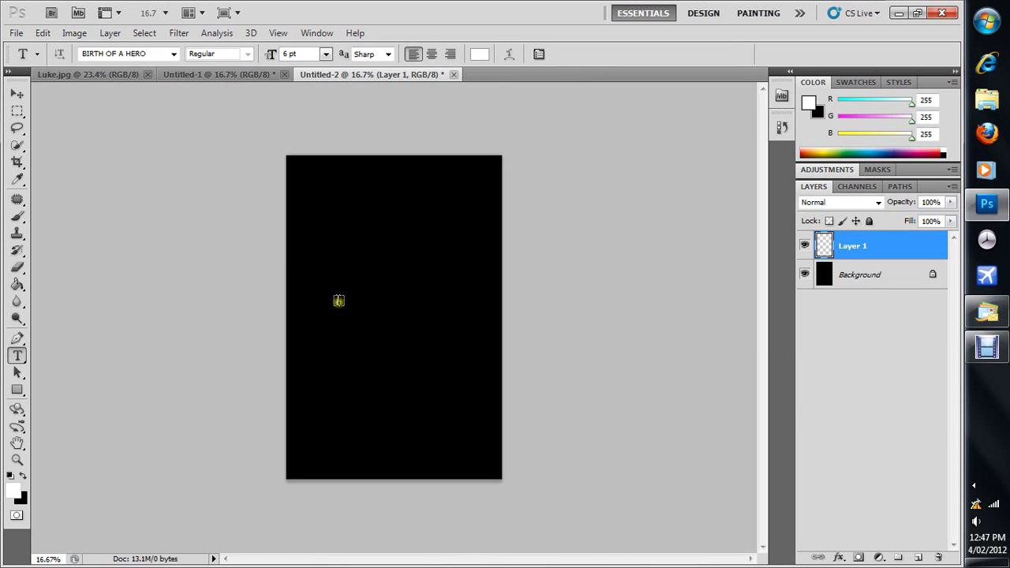
{"action": "left_click", "coordinate": [320, 306]}
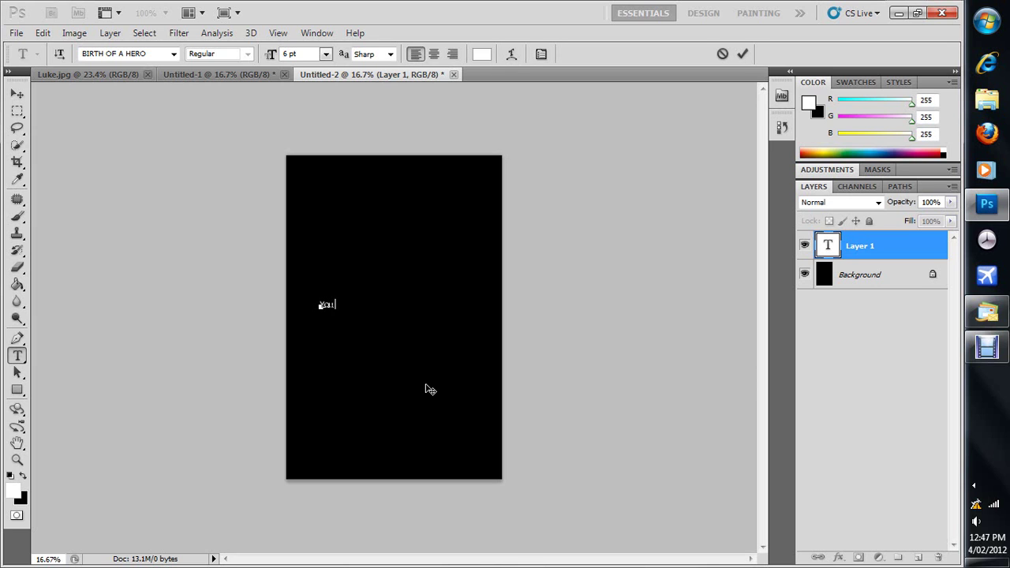
{"action": "type", "text": "e"}
{"action": "left_click", "coordinate": [745, 54]}
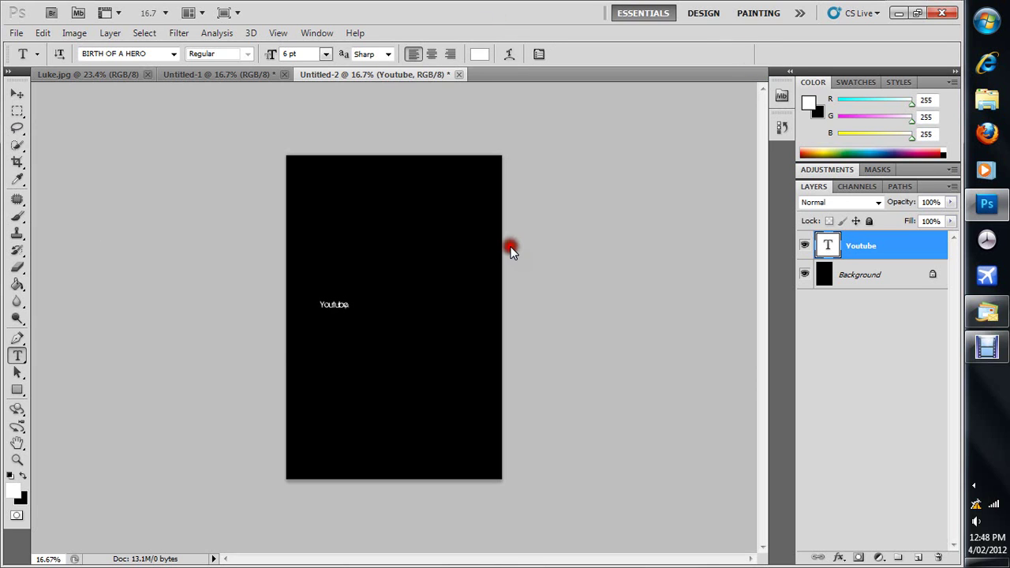
Step: Scale the Youtube text up to about 589% and move it to the canvas centre
{"action": "left_click", "coordinate": [17, 95]}
{"action": "key", "text": "ctrl+t"}
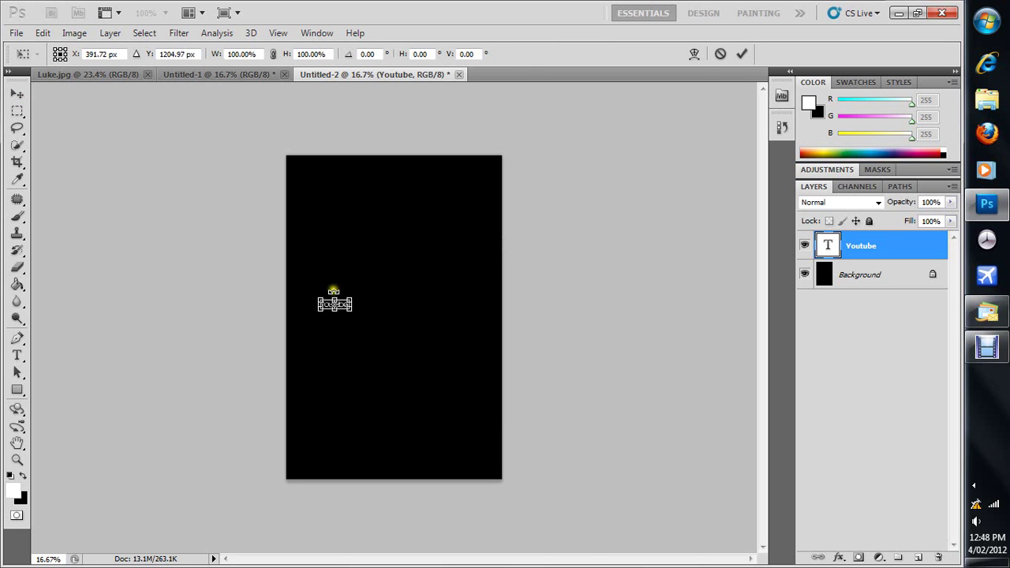
{"action": "left_click_drag", "start_coordinate": [352, 300], "coordinate": [485, 227]}
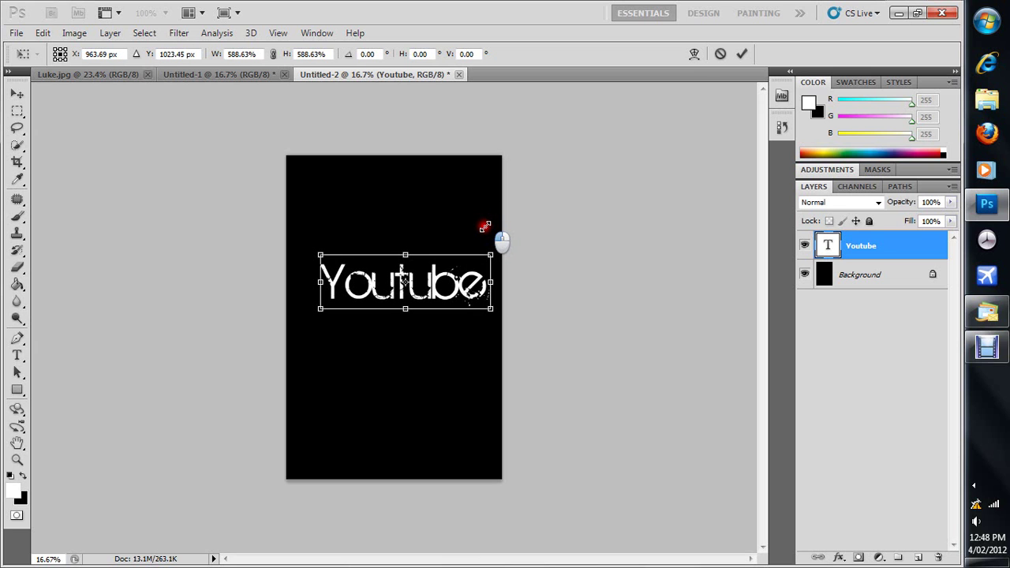
{"action": "left_click_drag", "start_coordinate": [433, 280], "coordinate": [423, 310]}
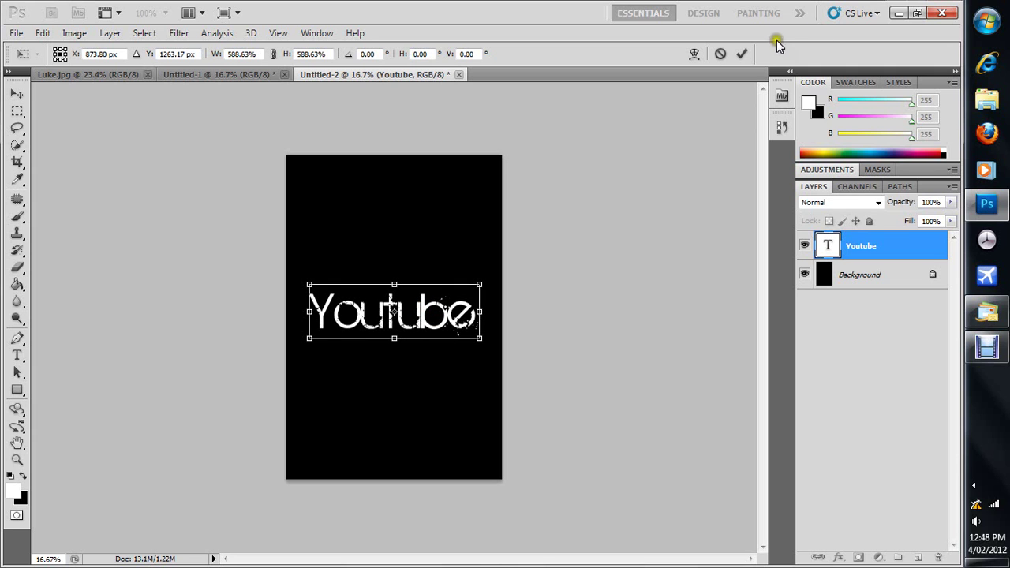
{"action": "left_click", "coordinate": [746, 53]}
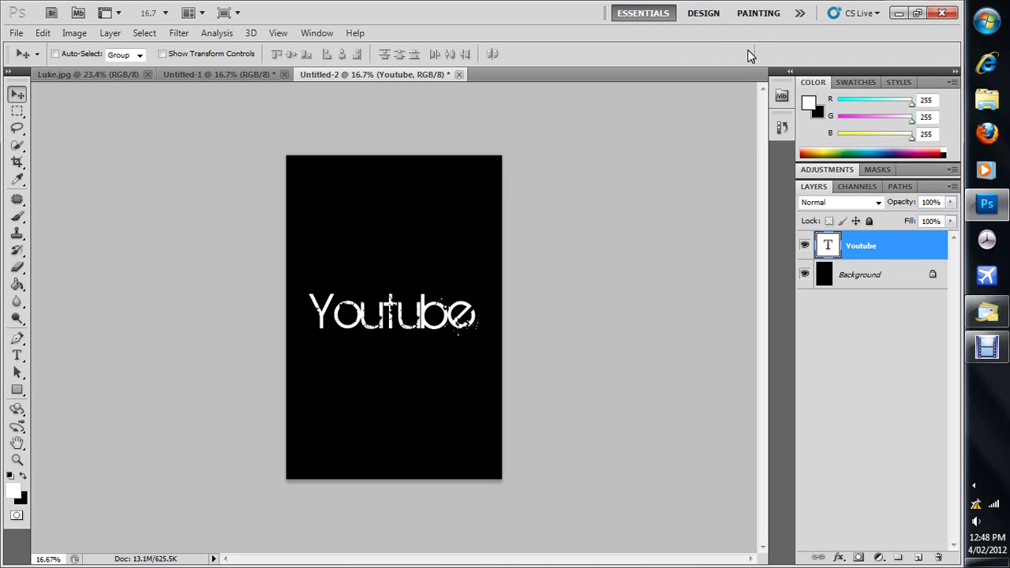
Step: Add an Outer Glow (75% opacity, 5 px, Screen) to the Youtube text layer
{"action": "right_click", "coordinate": [919, 249]}
{"action": "double_click", "coordinate": [919, 250]}
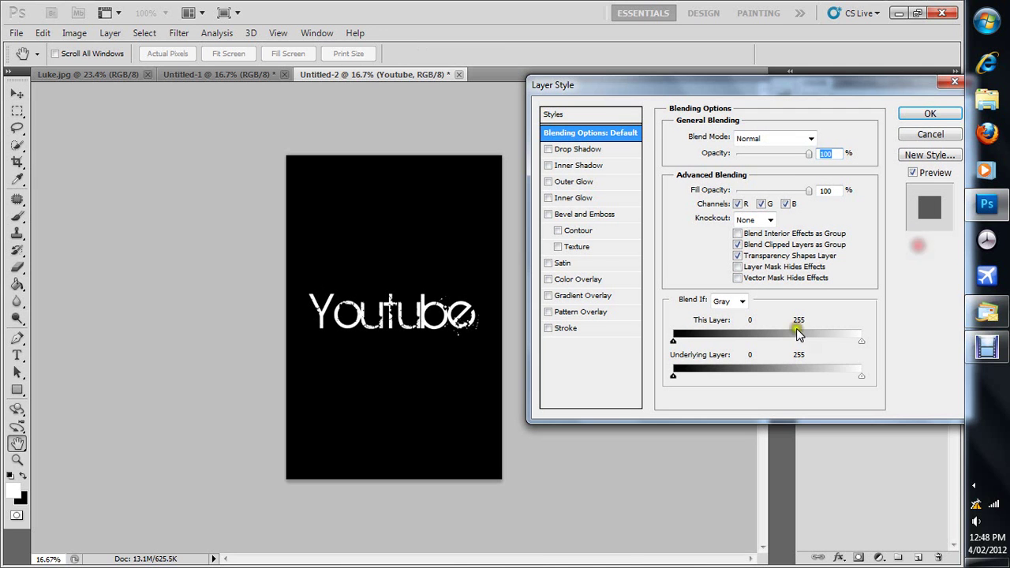
{"action": "left_click", "coordinate": [585, 183]}
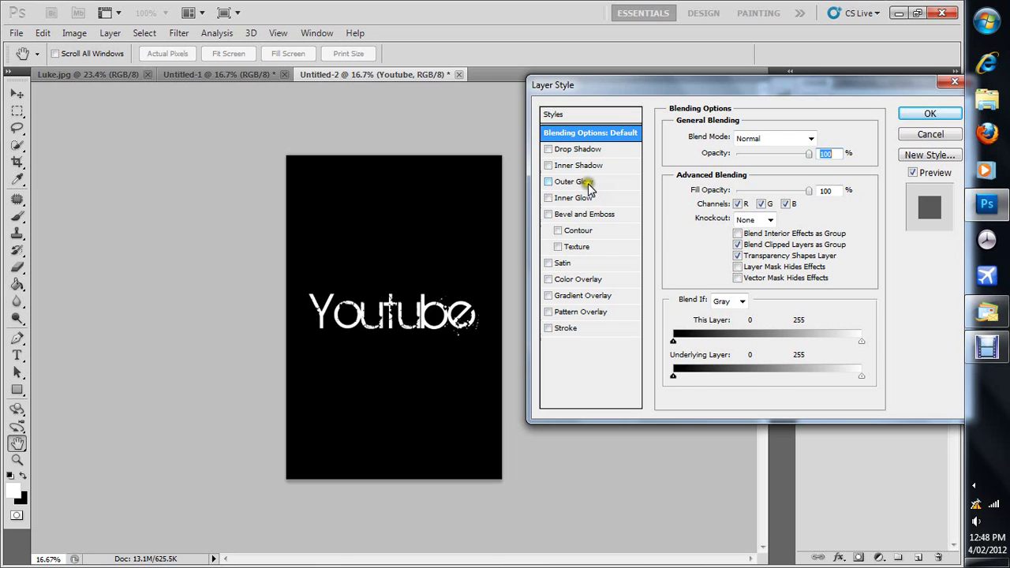
{"action": "left_click", "coordinate": [920, 115]}
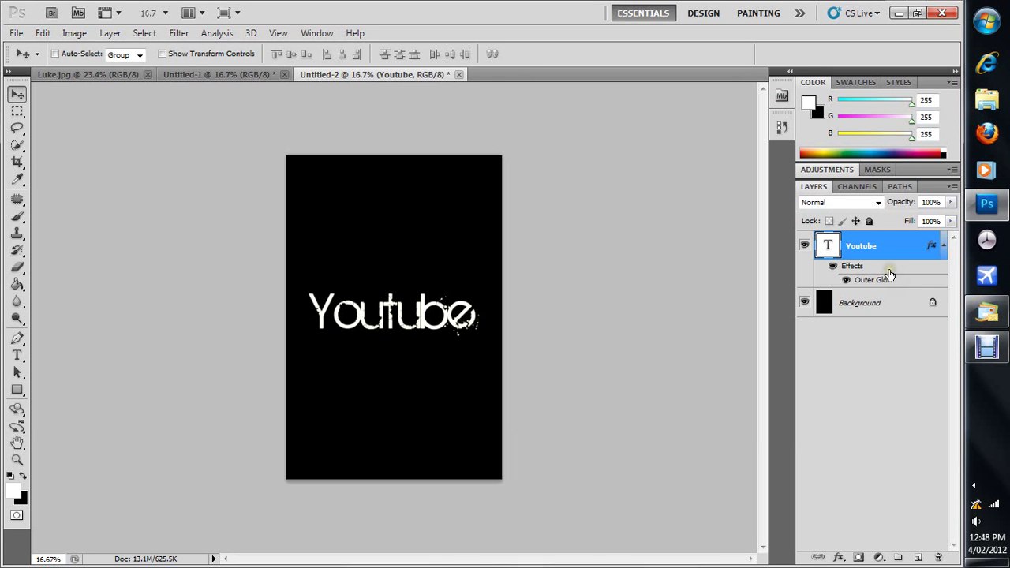
Step: On a new Layer 1, paint a soft bright magenta brush stroke over the Y
{"action": "left_click", "coordinate": [916, 558]}
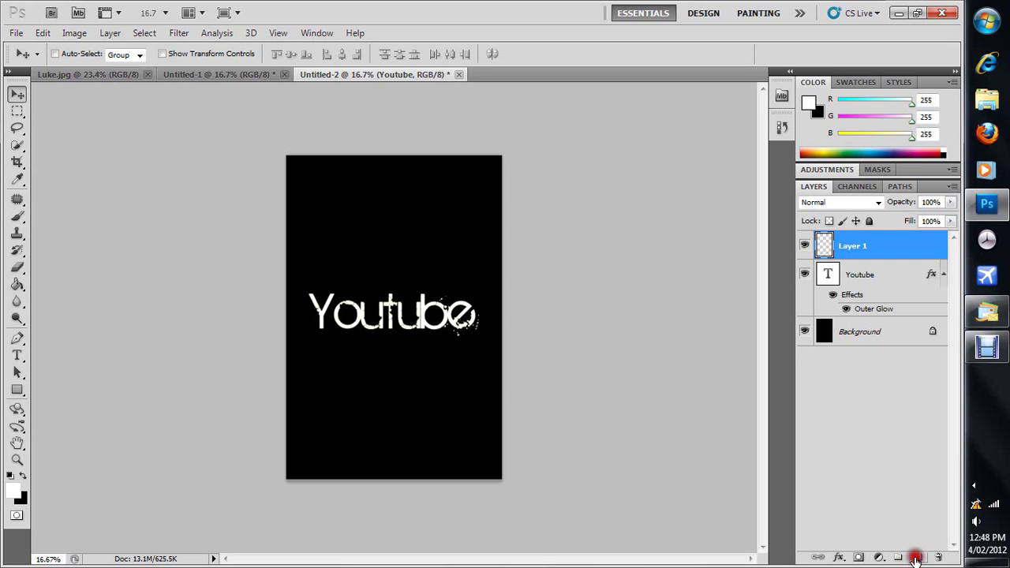
{"action": "left_click", "coordinate": [19, 220]}
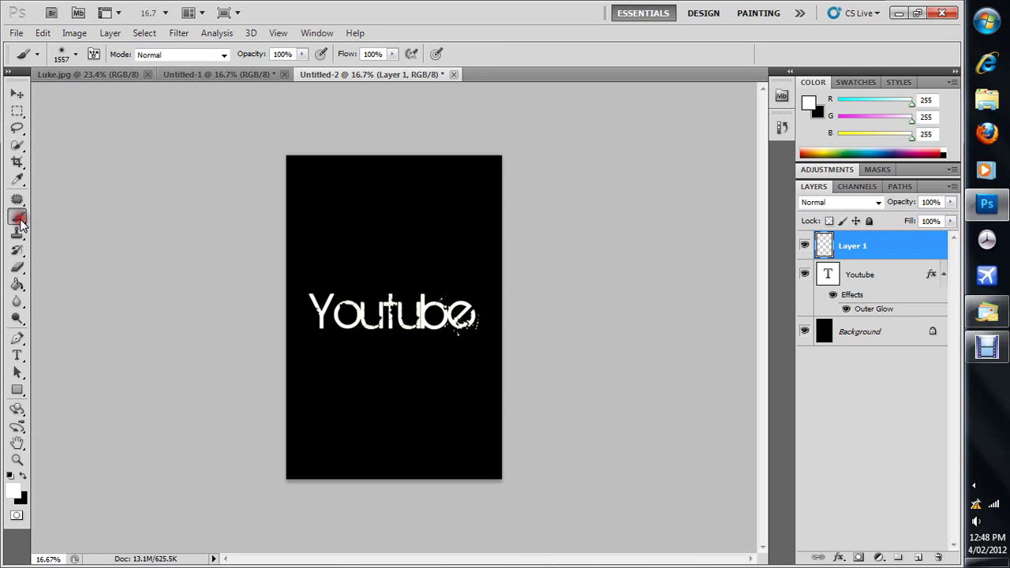
{"action": "left_click", "coordinate": [13, 483]}
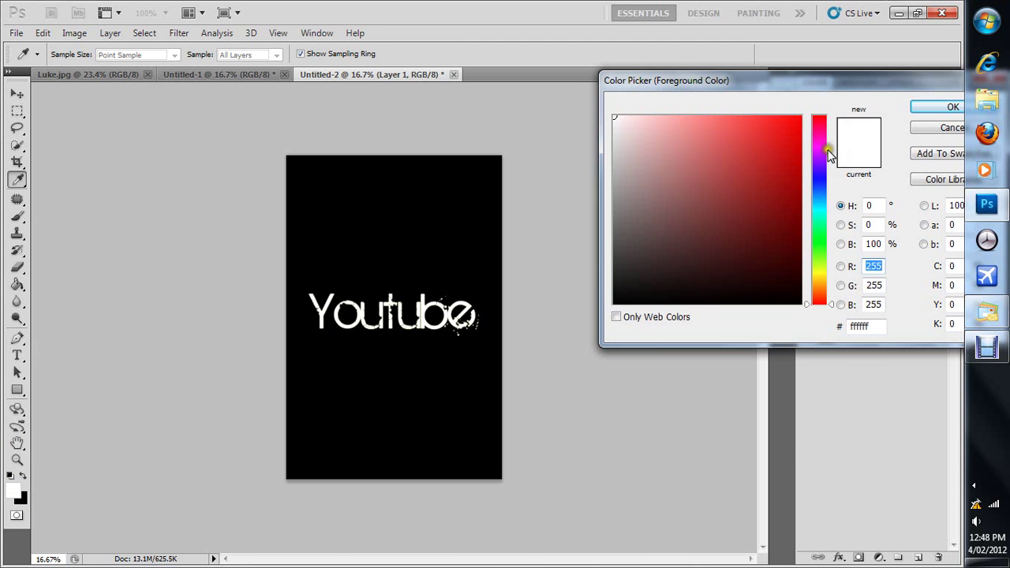
{"action": "left_click", "coordinate": [820, 146]}
{"action": "left_click_drag", "start_coordinate": [789, 150], "coordinate": [839, 94]}
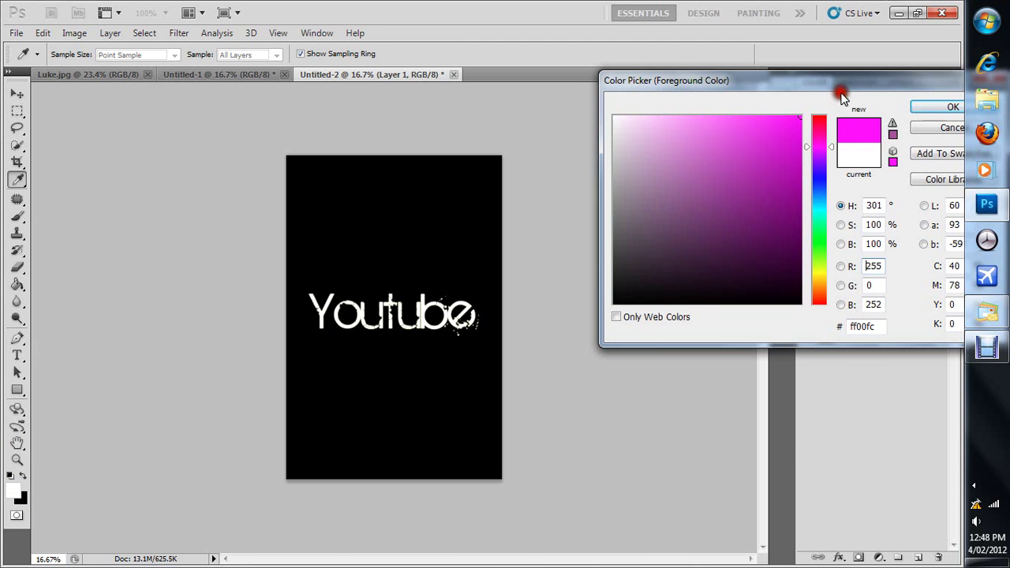
{"action": "left_click", "coordinate": [932, 107]}
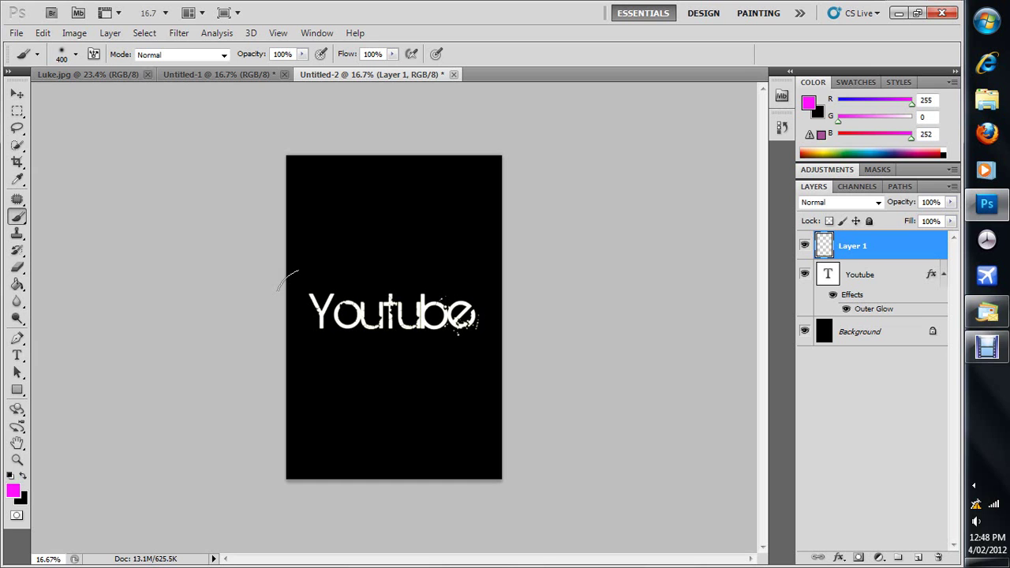
{"action": "mouse_move", "coordinate": [299, 321]}
{"action": "left_mouse_down"}
{"action": "mouse_move", "coordinate": [318, 316]}
{"action": "mouse_move", "coordinate": [301, 293]}
{"action": "left_mouse_up"}
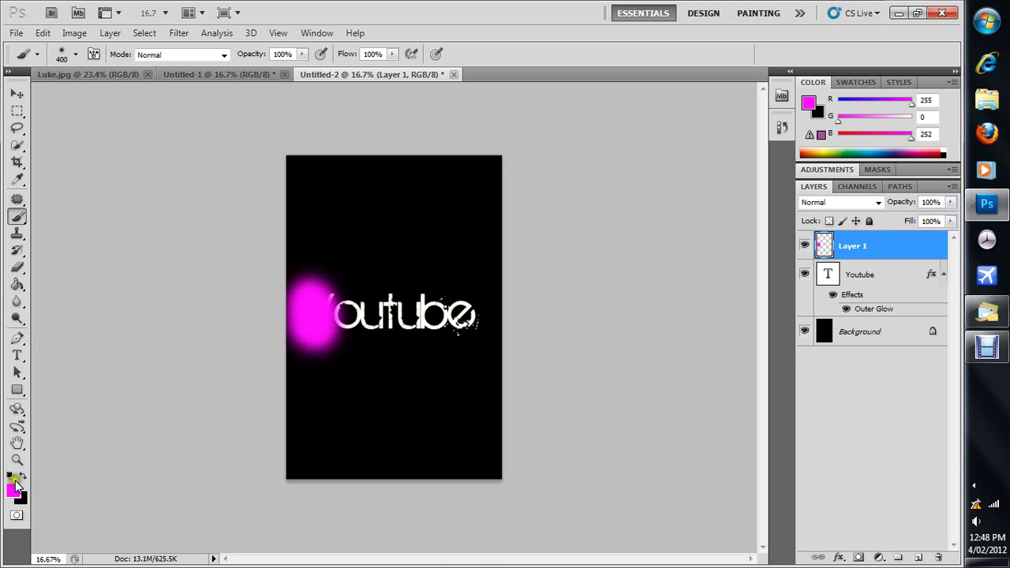
Step: Paint a cyan blob over the 'Yo' letters and a yellow blob beside it
{"action": "left_click", "coordinate": [12, 488]}
{"action": "left_click_drag", "start_coordinate": [821, 225], "coordinate": [823, 211]}
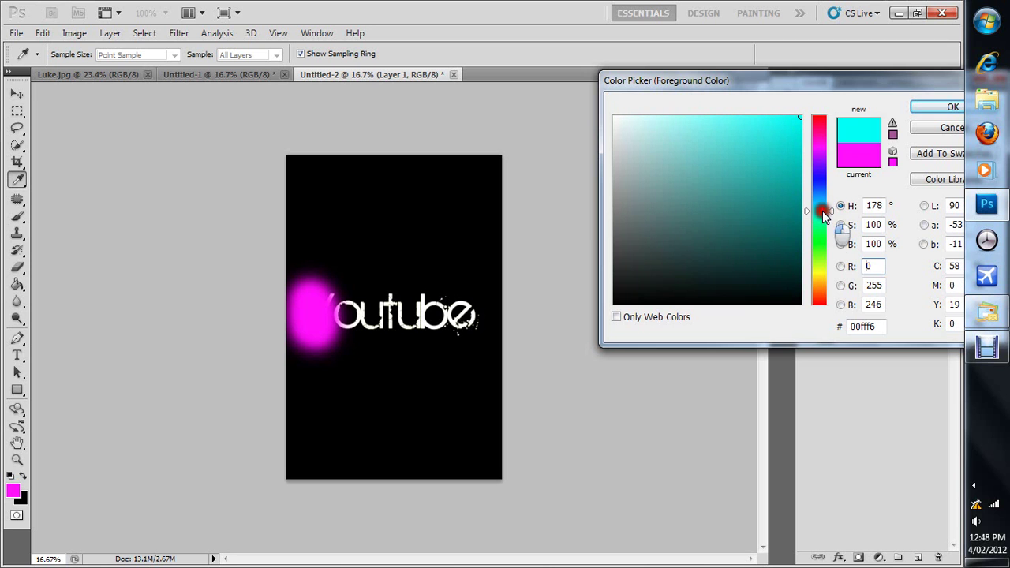
{"action": "left_click", "coordinate": [952, 104]}
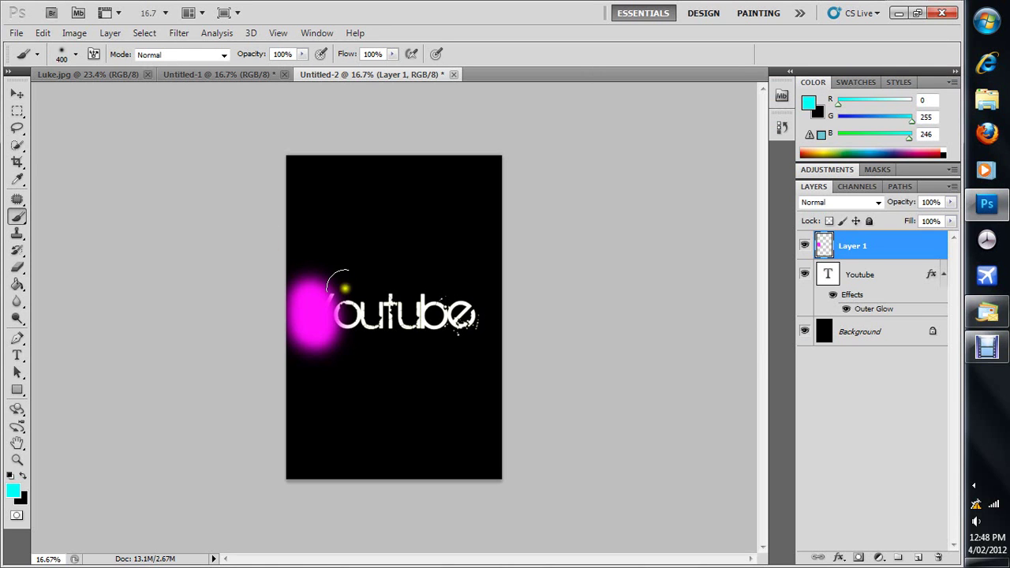
{"action": "mouse_move", "coordinate": [344, 291]}
{"action": "left_mouse_down"}
{"action": "mouse_move", "coordinate": [342, 322]}
{"action": "mouse_move", "coordinate": [367, 319]}
{"action": "mouse_move", "coordinate": [342, 308]}
{"action": "mouse_move", "coordinate": [339, 358]}
{"action": "mouse_move", "coordinate": [374, 355]}
{"action": "left_mouse_up"}
{"action": "left_click", "coordinate": [14, 490]}
{"action": "left_click_drag", "start_coordinate": [815, 246], "coordinate": [818, 271]}
{"action": "left_click", "coordinate": [928, 116]}
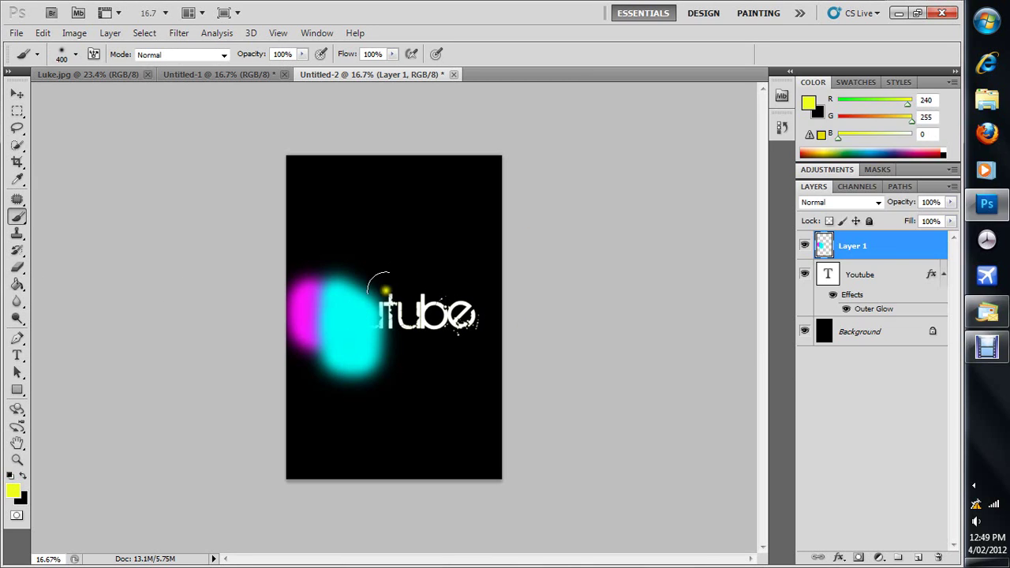
{"action": "mouse_move", "coordinate": [379, 289]}
{"action": "left_mouse_down"}
{"action": "mouse_move", "coordinate": [396, 346]}
{"action": "mouse_move", "coordinate": [390, 340]}
{"action": "mouse_move", "coordinate": [431, 292]}
{"action": "mouse_move", "coordinate": [398, 305]}
{"action": "mouse_move", "coordinate": [385, 330]}
{"action": "left_mouse_up"}
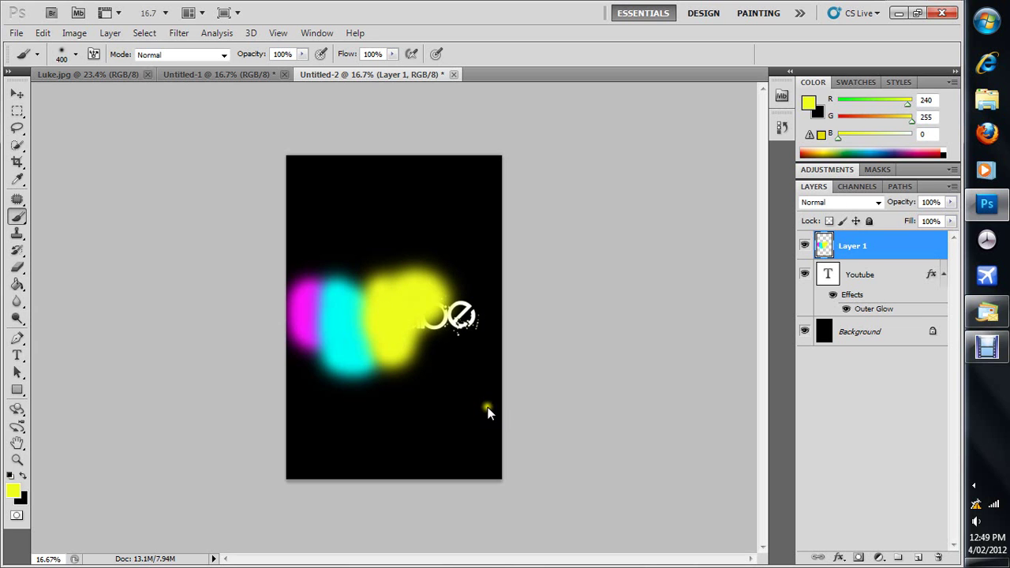
Step: Add a red blob after the yellow one, then a blue blob to its right
{"action": "left_click", "coordinate": [12, 491]}
{"action": "left_click_drag", "start_coordinate": [815, 220], "coordinate": [816, 113]}
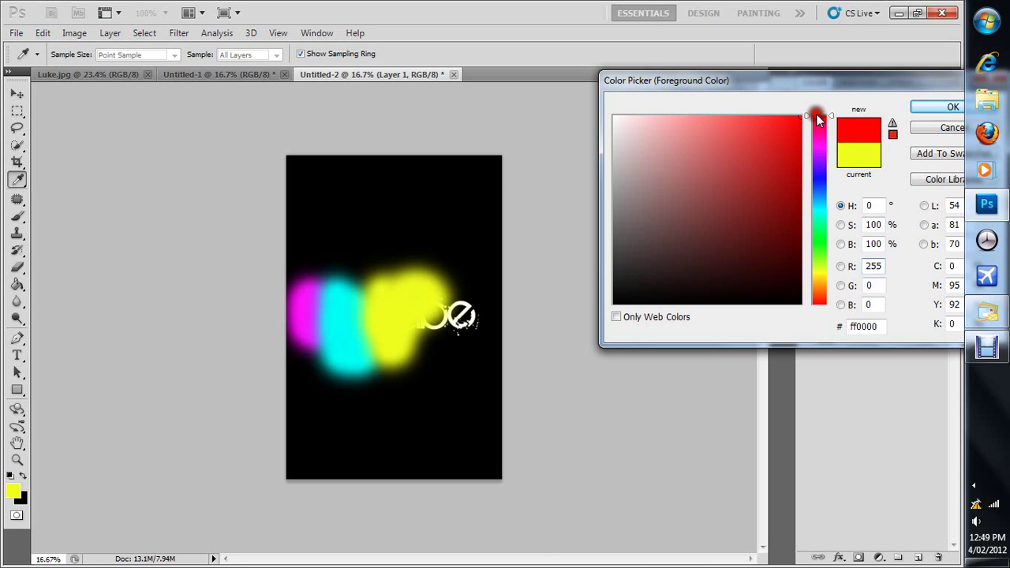
{"action": "left_click", "coordinate": [951, 107]}
{"action": "mouse_move", "coordinate": [434, 332]}
{"action": "left_mouse_down"}
{"action": "mouse_move", "coordinate": [431, 340]}
{"action": "mouse_move", "coordinate": [430, 304]}
{"action": "mouse_move", "coordinate": [443, 285]}
{"action": "left_mouse_up"}
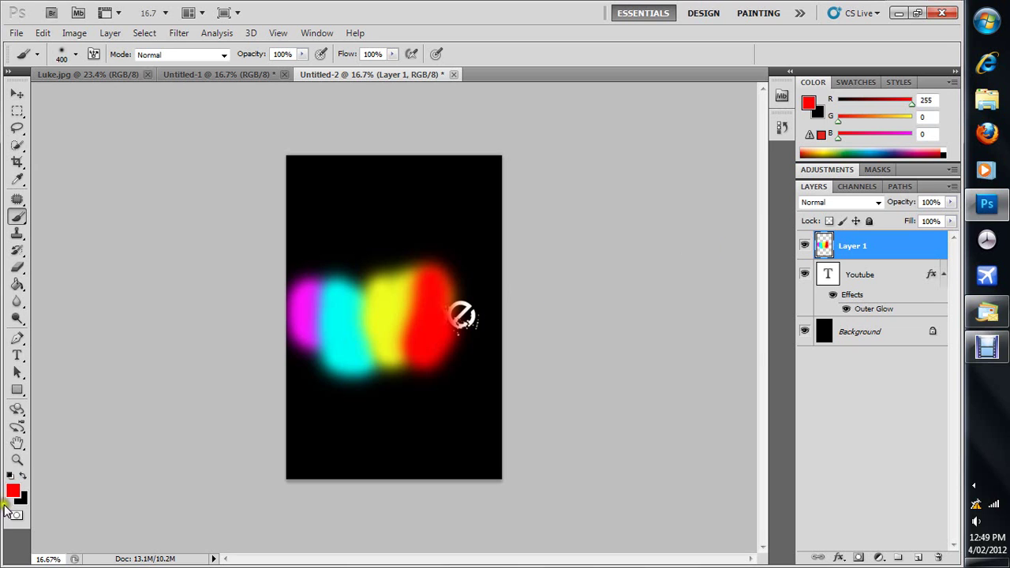
{"action": "left_click", "coordinate": [12, 492]}
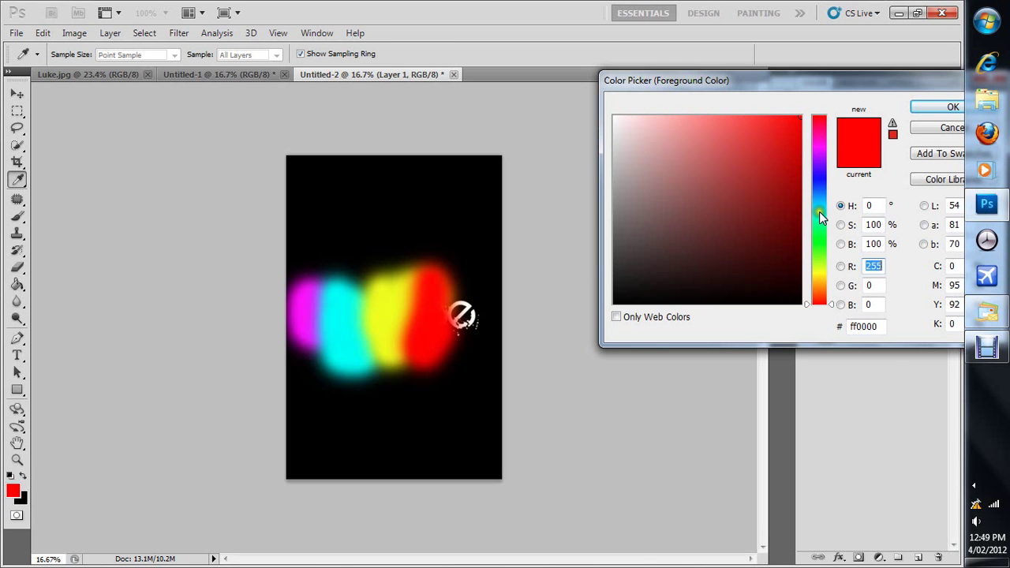
{"action": "left_click", "coordinate": [820, 175]}
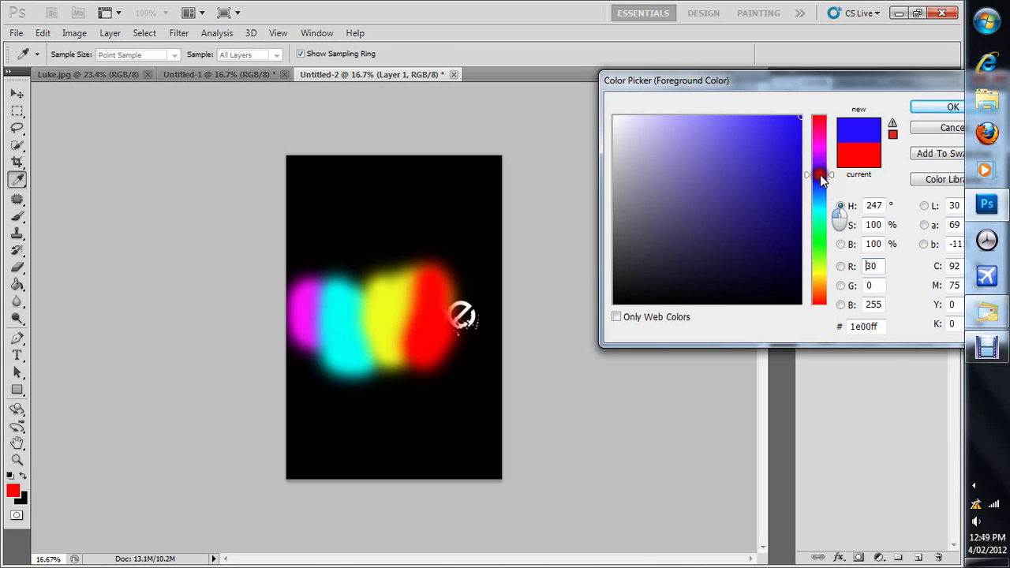
{"action": "left_click", "coordinate": [951, 106]}
{"action": "mouse_move", "coordinate": [465, 319]}
{"action": "left_mouse_down"}
{"action": "mouse_move", "coordinate": [459, 372]}
{"action": "mouse_move", "coordinate": [474, 319]}
{"action": "mouse_move", "coordinate": [464, 281]}
{"action": "left_mouse_up"}
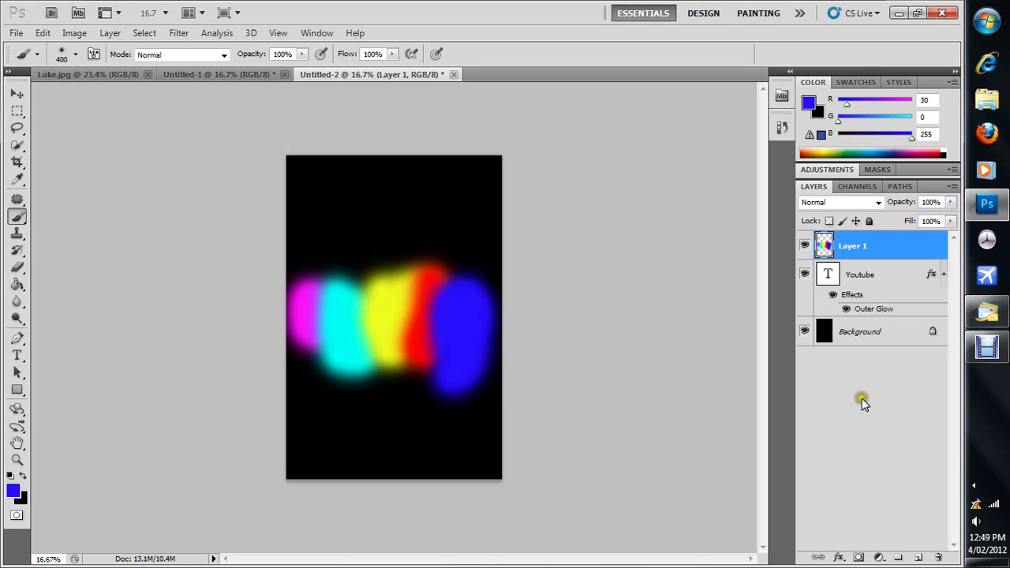
Step: Set Layer 1's blend mode to Color, then select the Youtube text layer
{"action": "left_click", "coordinate": [877, 203]}
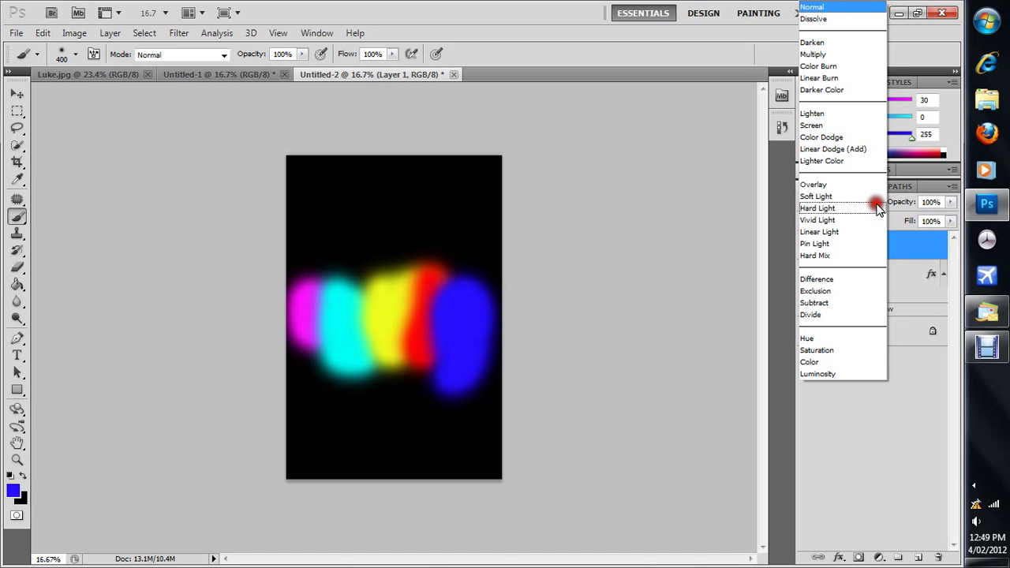
{"action": "left_click", "coordinate": [830, 366]}
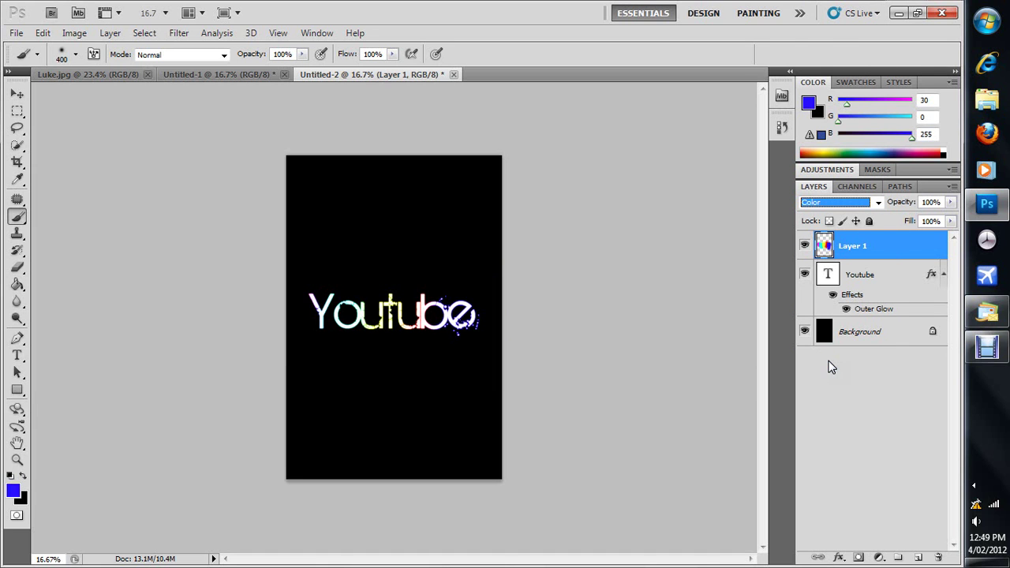
{"action": "left_click", "coordinate": [904, 275]}
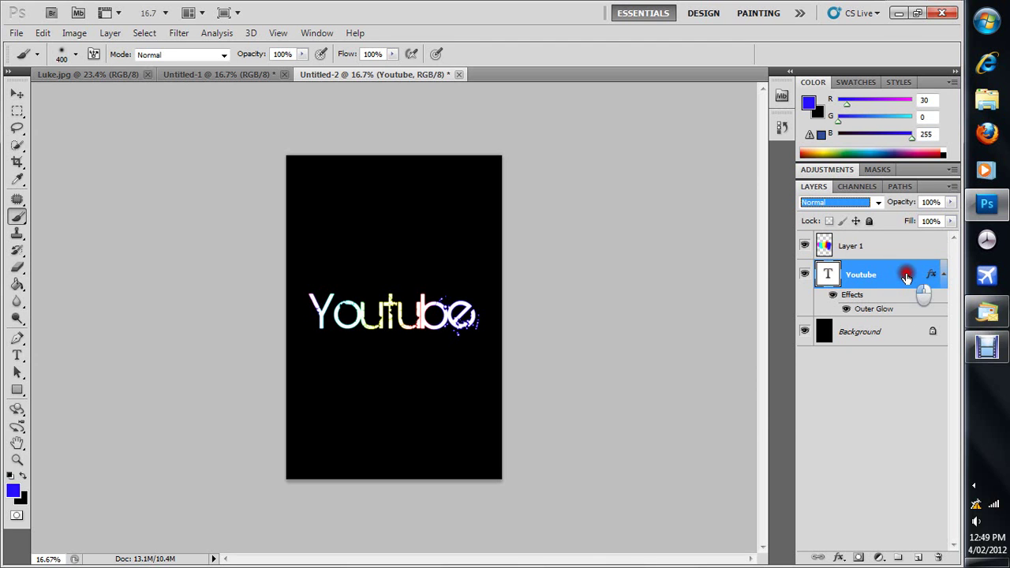
Step: Raise the Youtube layer's Outer Glow size from 5 px to about 38 px
{"action": "double_click", "coordinate": [907, 278]}
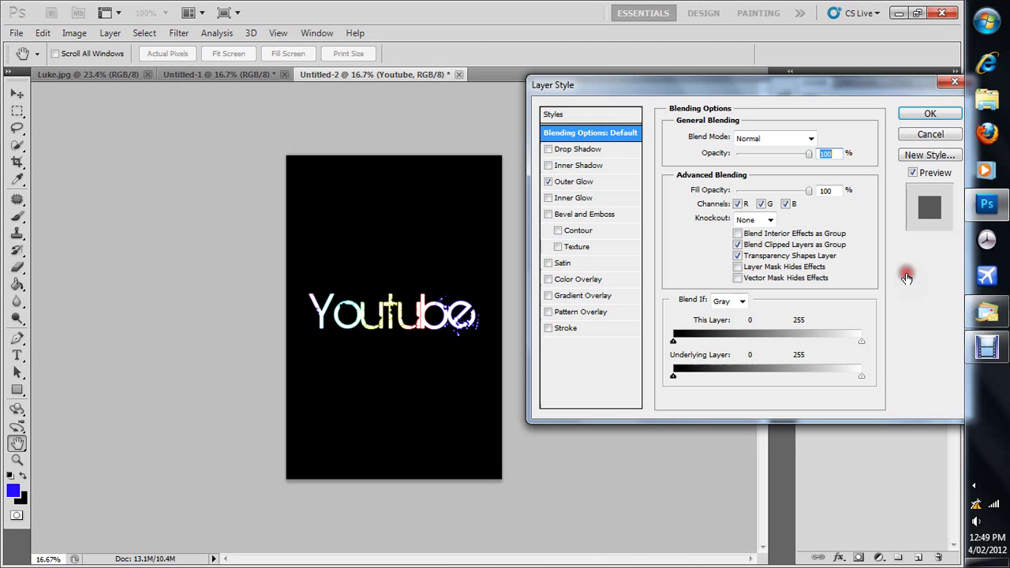
{"action": "left_click", "coordinate": [573, 183]}
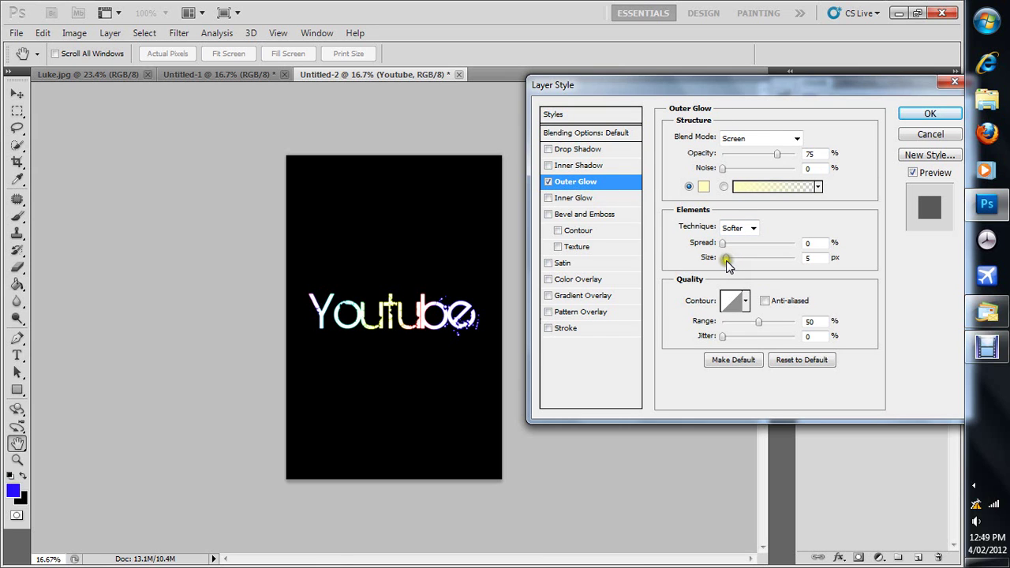
{"action": "left_click", "coordinate": [725, 259]}
{"action": "left_click_drag", "start_coordinate": [725, 260], "coordinate": [738, 264]}
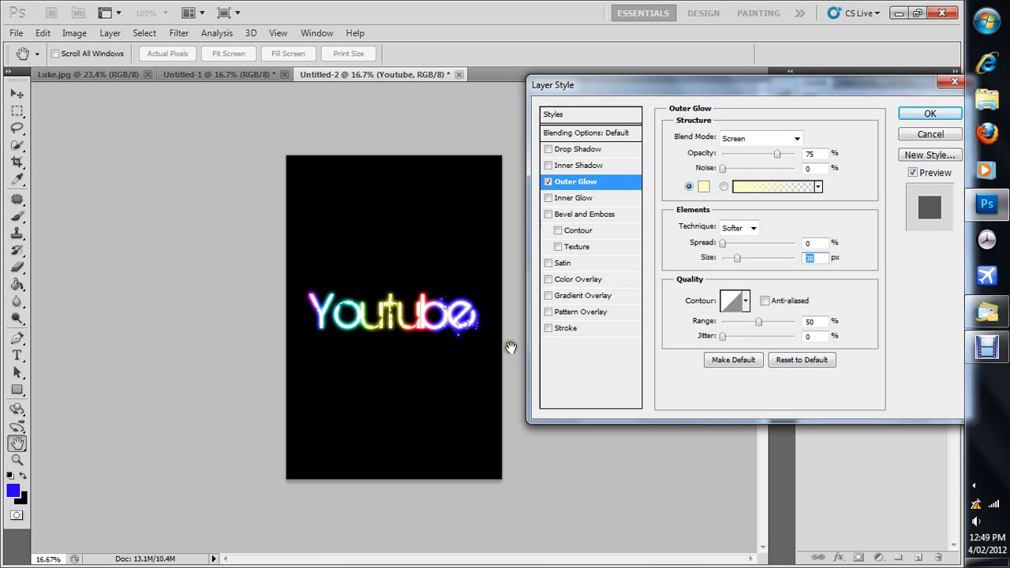
{"action": "left_click", "coordinate": [913, 115]}
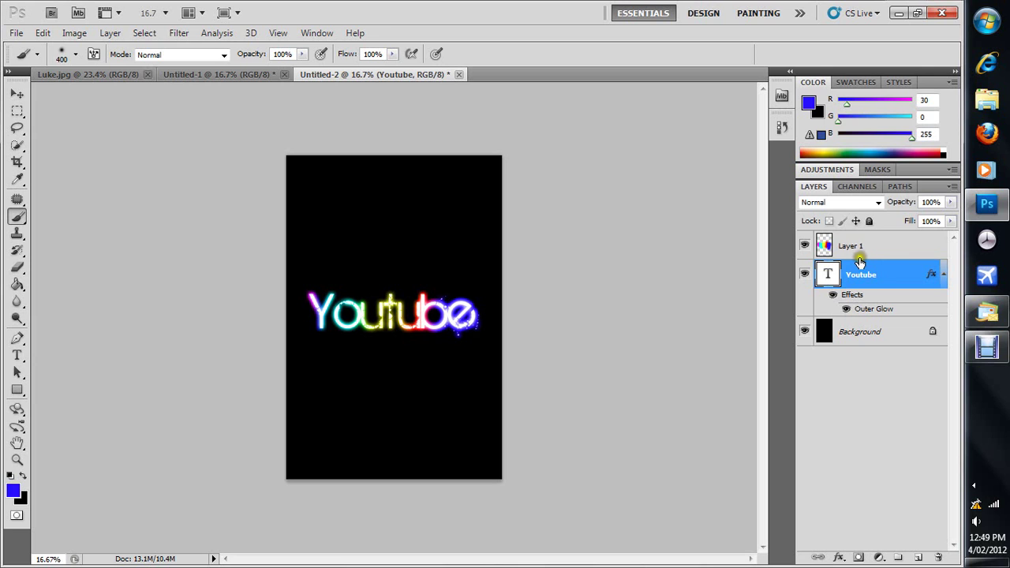
Step: Group Layer 1 and the Youtube layer into Group 1 with Ctrl+G, then select Background
{"action": "left_click", "coordinate": [861, 251]}
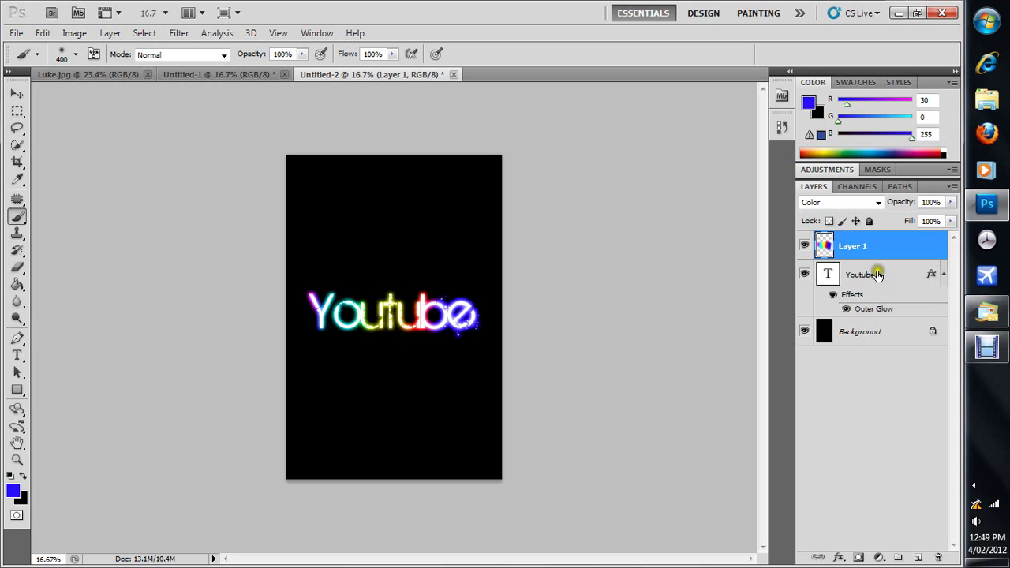
{"action": "left_click", "coordinate": [876, 275], "text": "shift"}
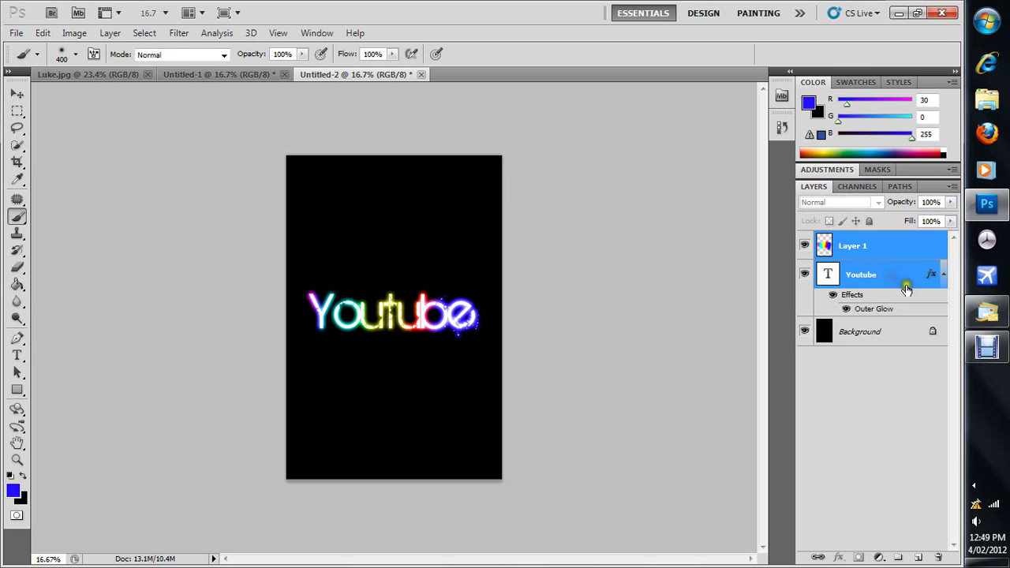
{"action": "key", "text": "ctrl+g"}
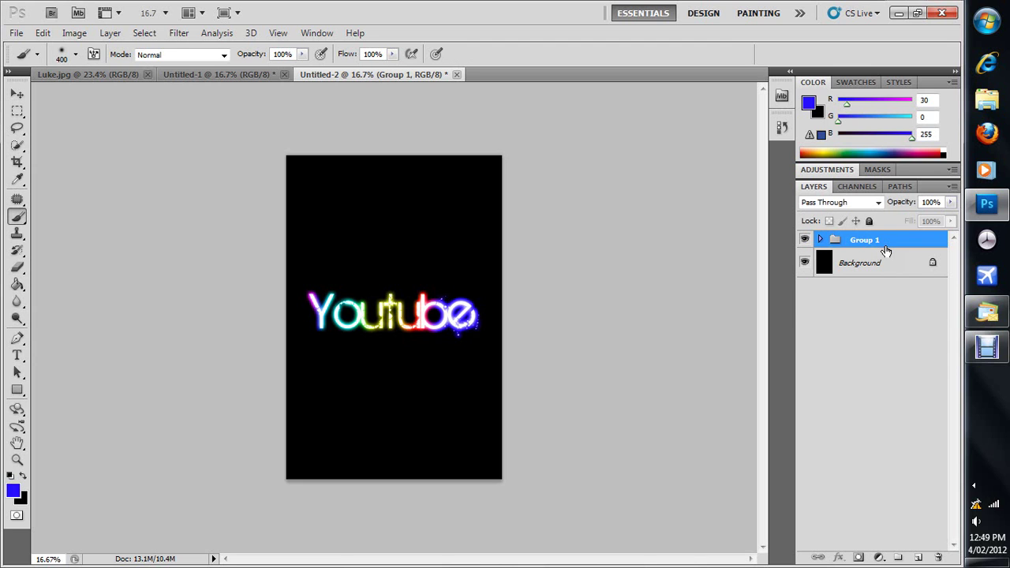
{"action": "left_click", "coordinate": [892, 269]}
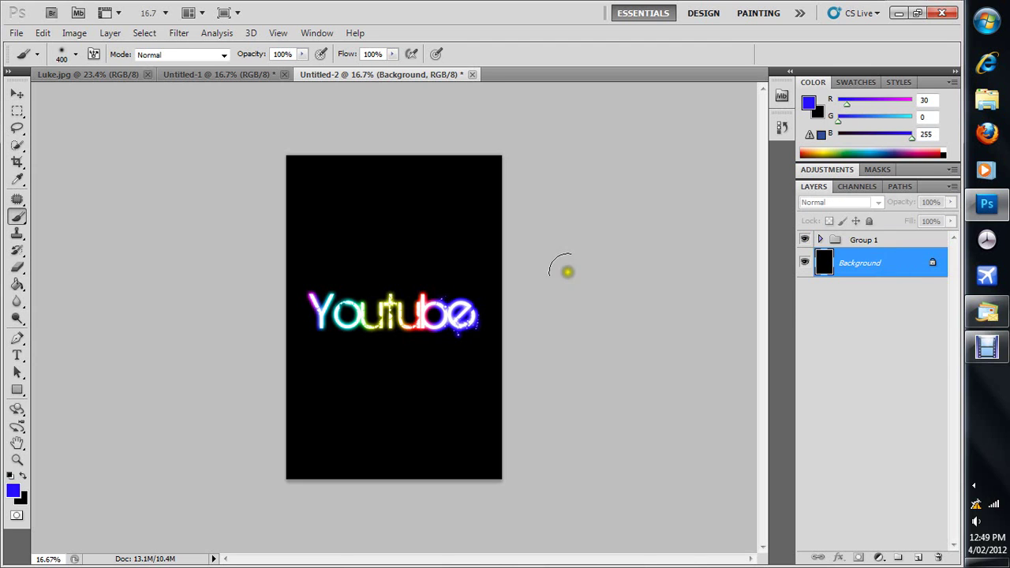
Step: Copy Untitled-1's cloud background into Untitled-2 as Layer 2, then close Untitled-1 without saving
{"action": "left_click", "coordinate": [232, 82]}
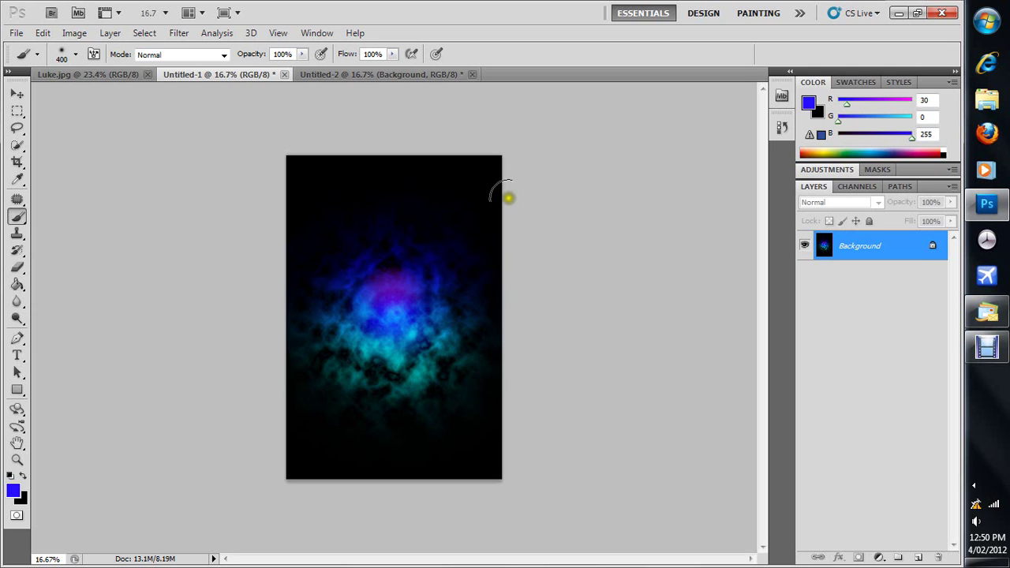
{"action": "left_click", "coordinate": [240, 73]}
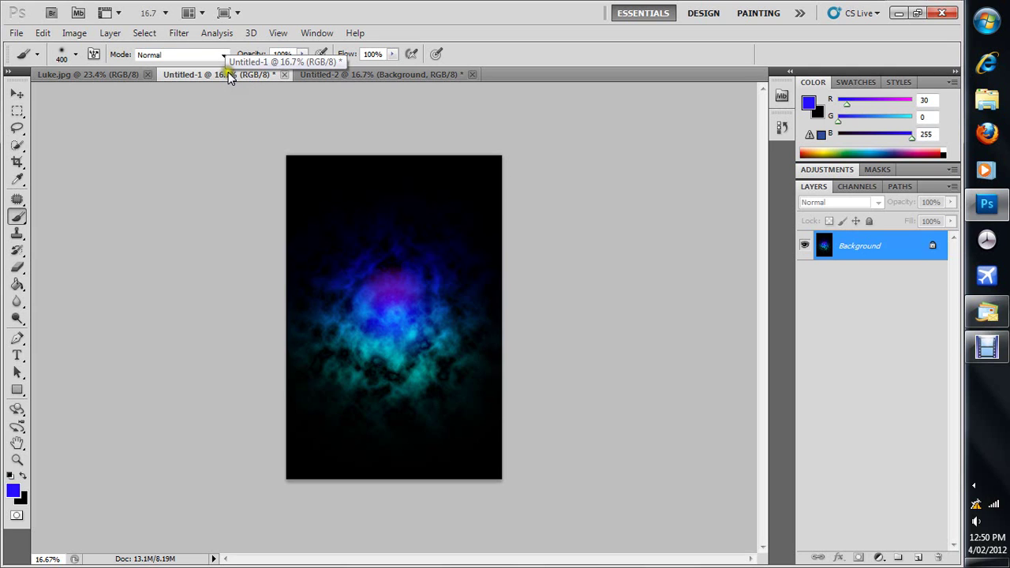
{"action": "left_click_drag", "start_coordinate": [228, 74], "coordinate": [98, 147]}
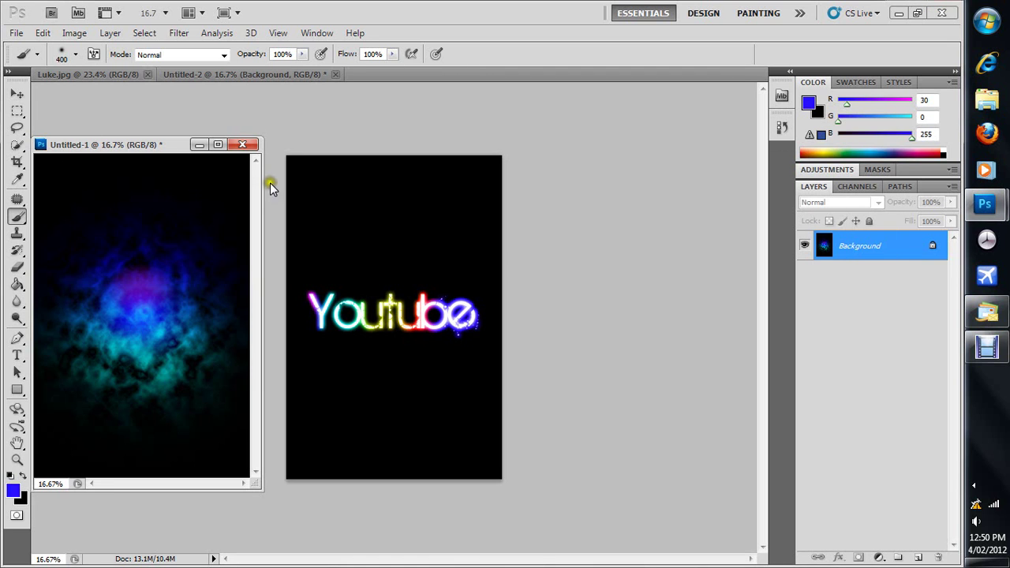
{"action": "left_click_drag", "start_coordinate": [840, 254], "coordinate": [331, 184]}
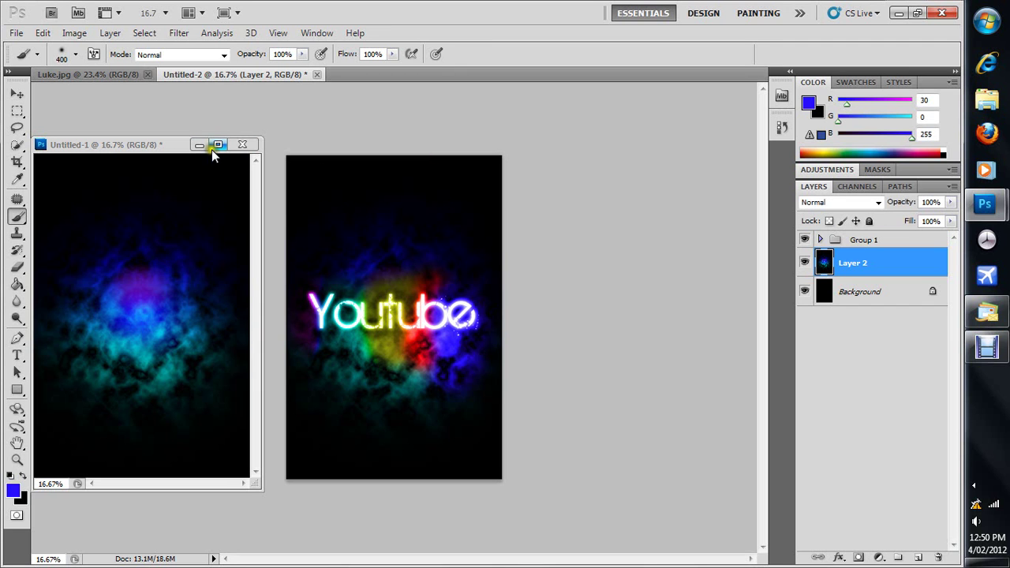
{"action": "left_click", "coordinate": [242, 144]}
{"action": "left_click", "coordinate": [478, 226]}
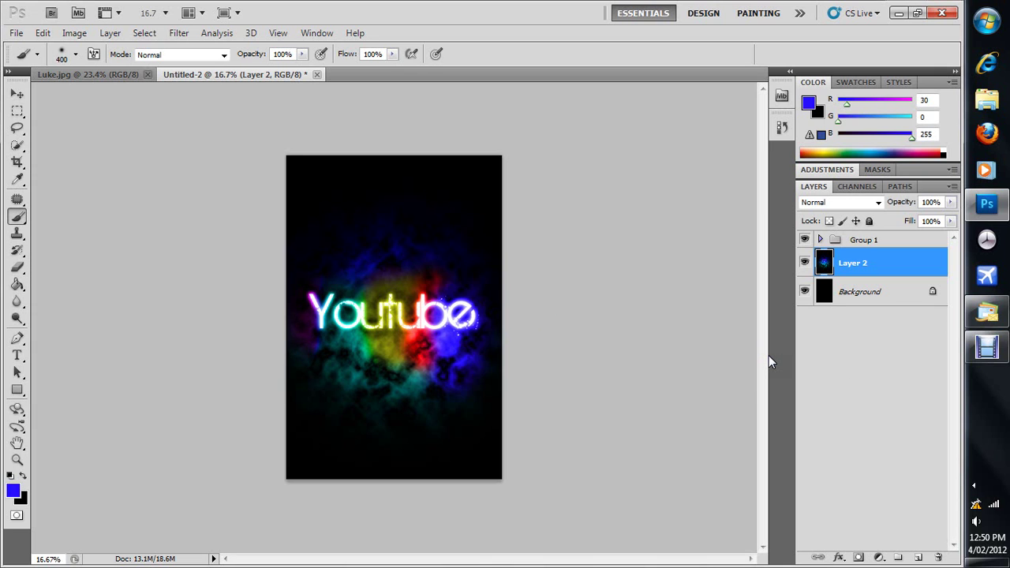